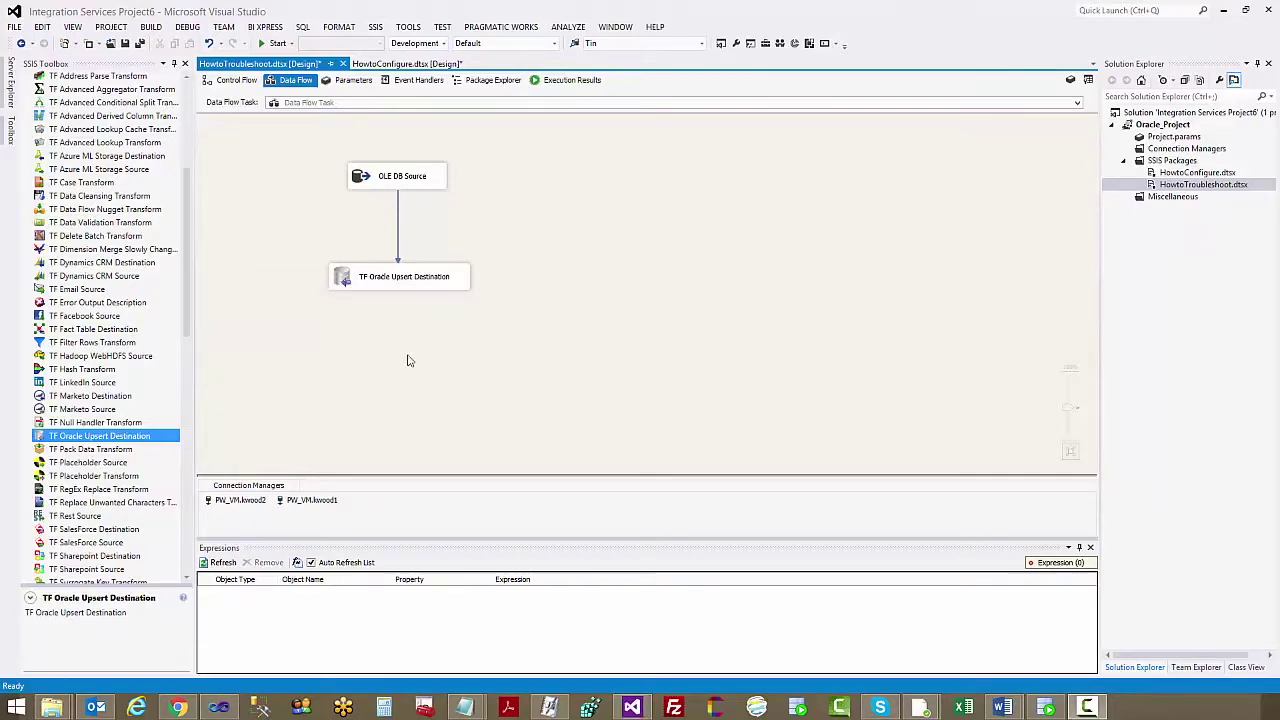
# - Open the TF Oracle Upsert Destination editor to see its ID, NAME and PRODUCT mappings
pyautogui.click(426, 279)
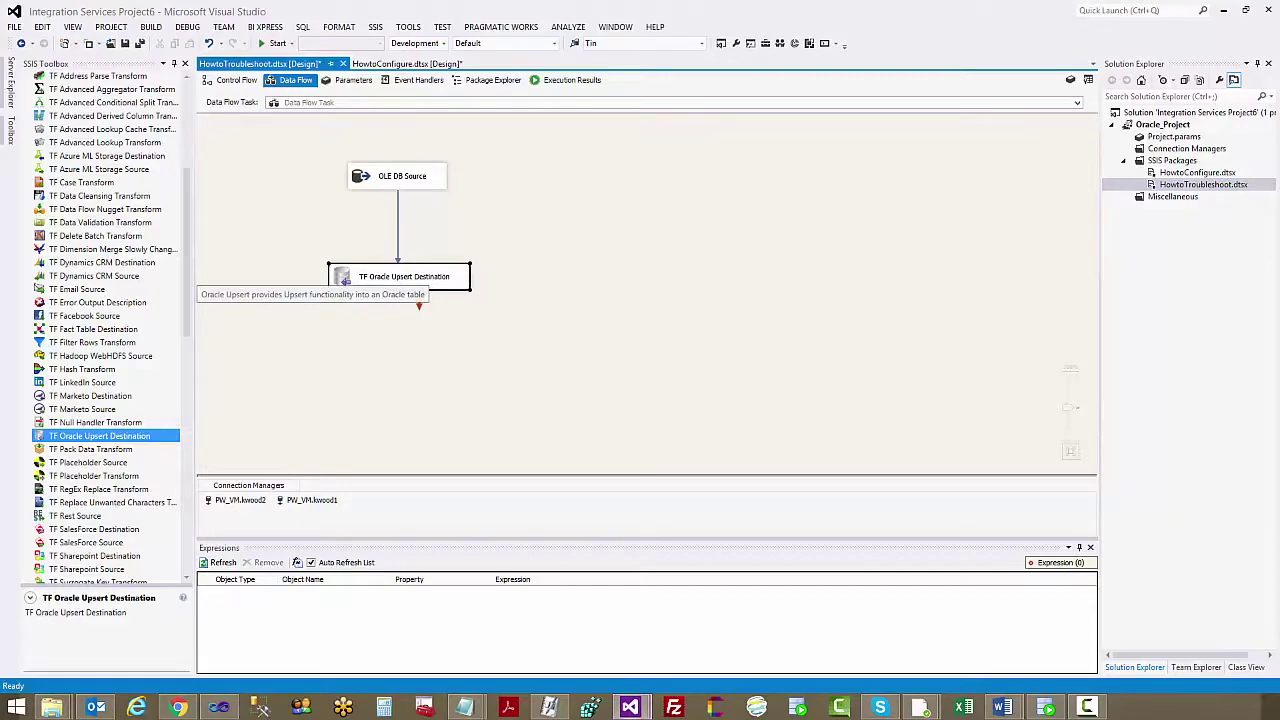
pyautogui.doubleClick(426, 279)
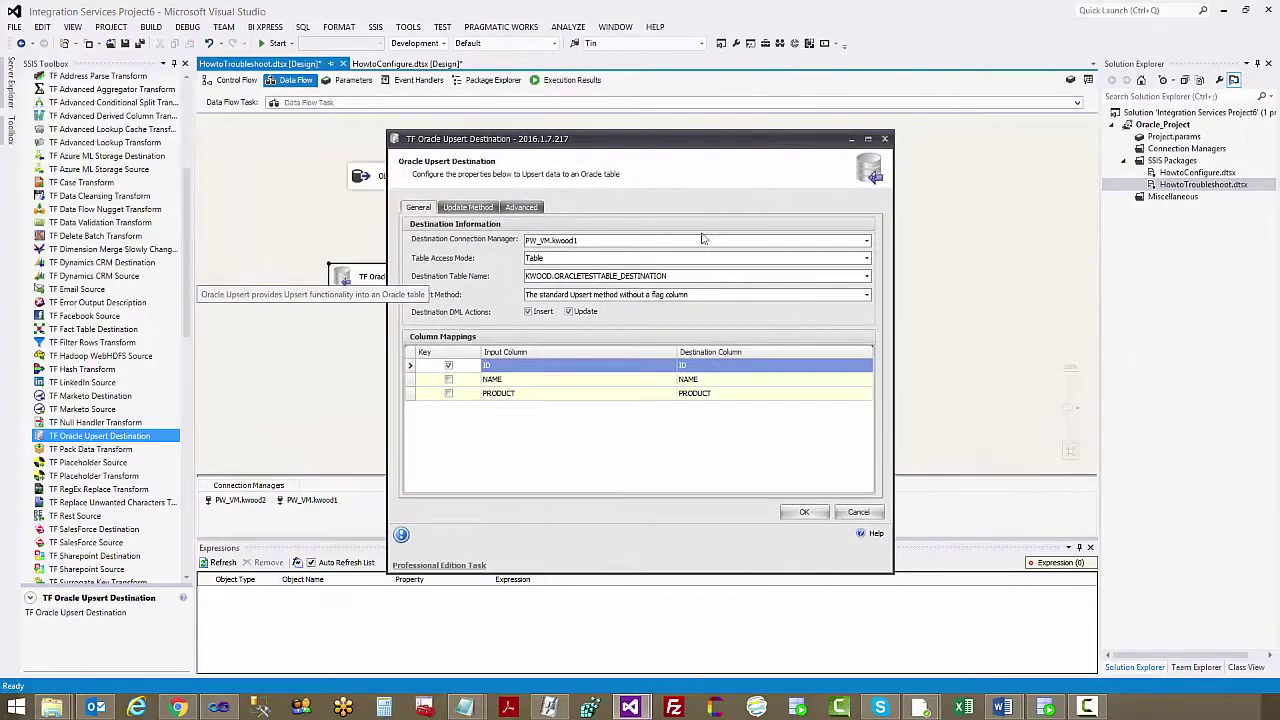
# - Start a new Oracle ADO.NET destination connection using the OracleClient Data Provider
pyautogui.click(697, 243)
pyautogui.click(606, 275)
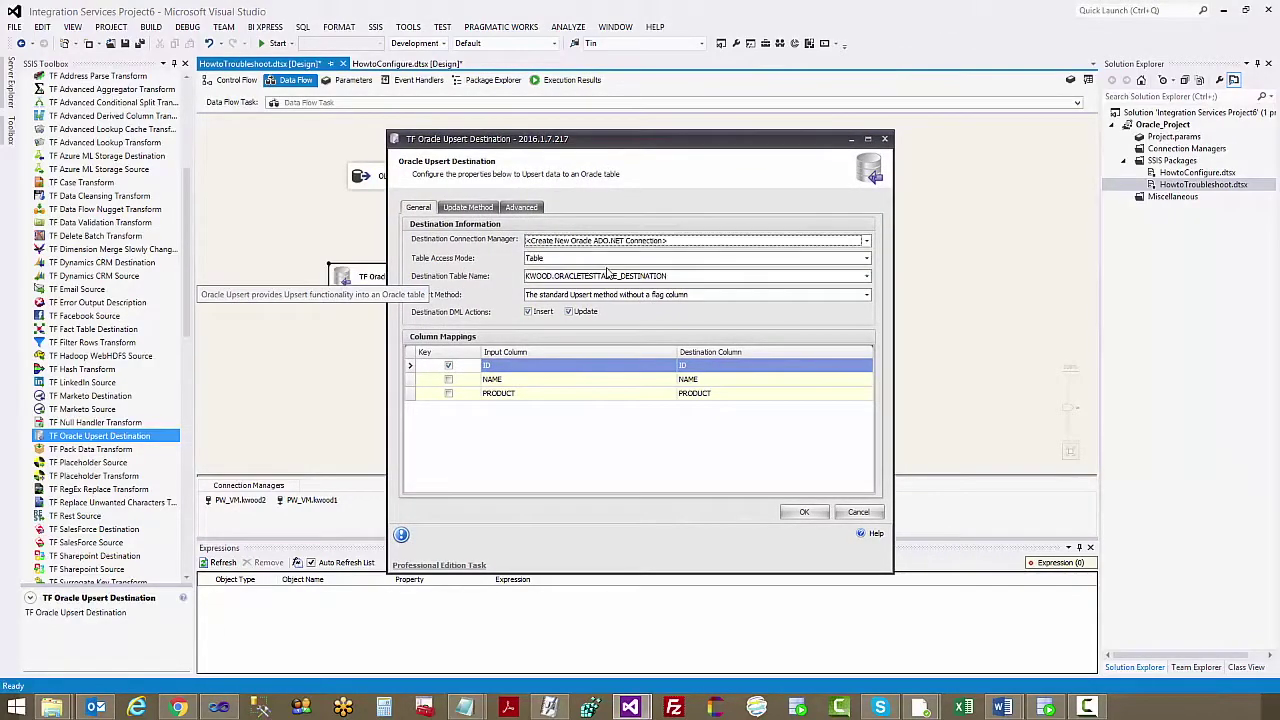
pyautogui.click(702, 482)
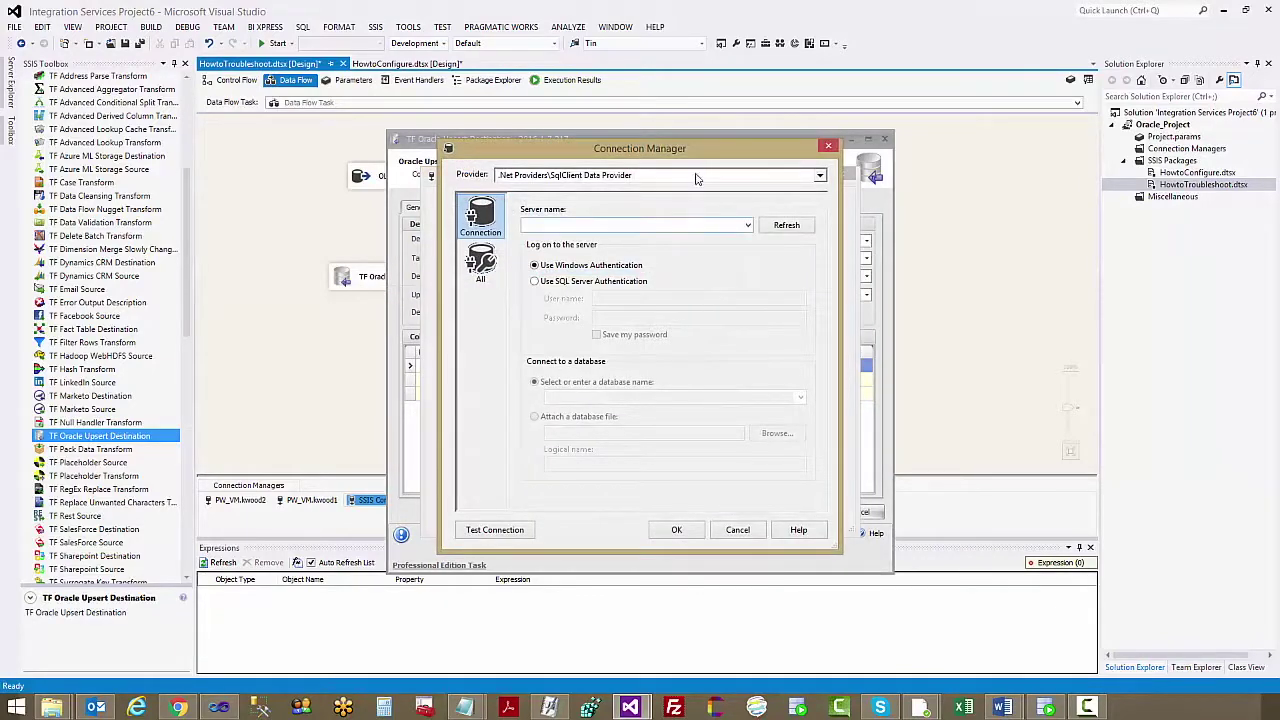
pyautogui.click(697, 178)
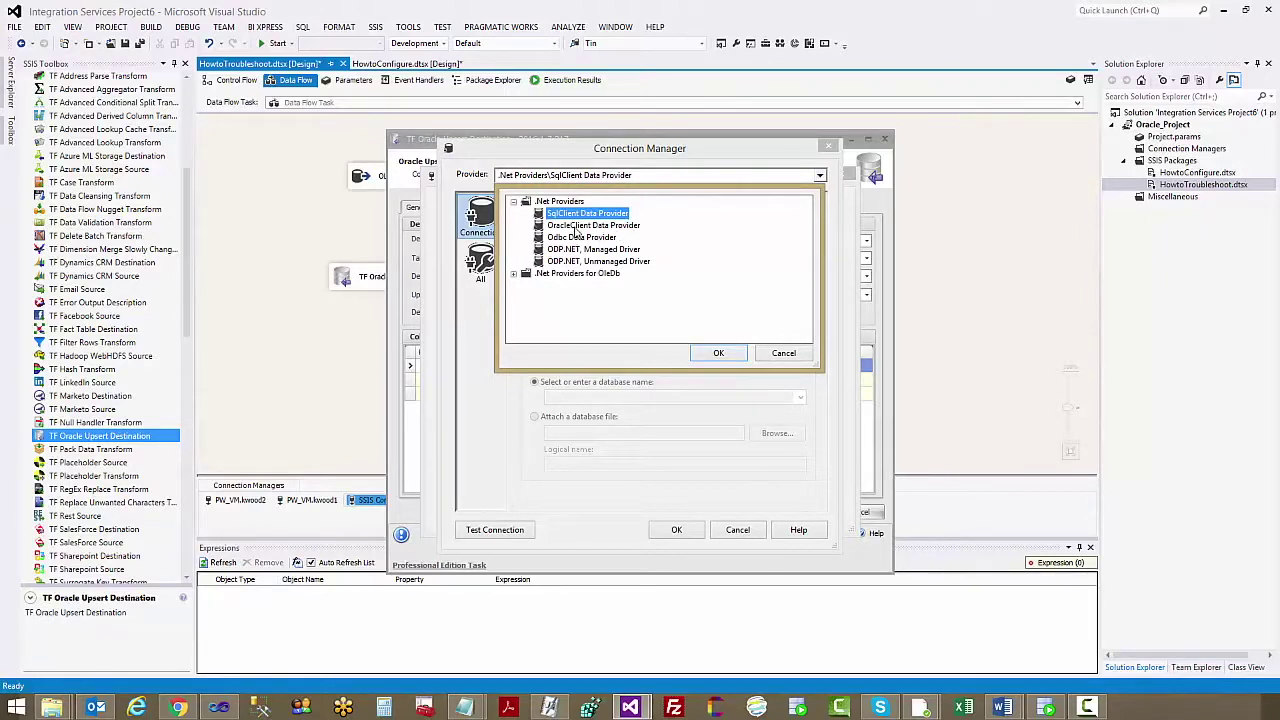
pyautogui.click(577, 228)
pyautogui.click(712, 353)
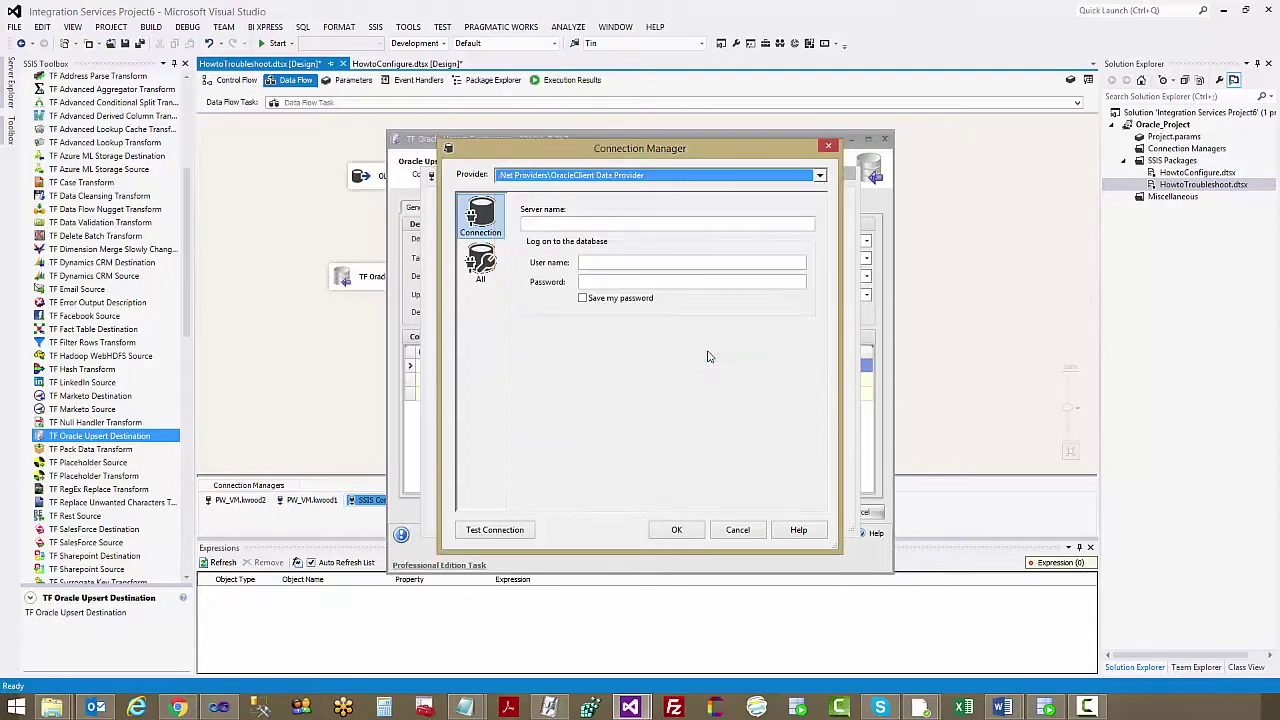
# - Enter server PW_VM and login, save the password, test successfully and apply the connection
pyautogui.click(593, 222)
pyautogui.write('PW_VM')
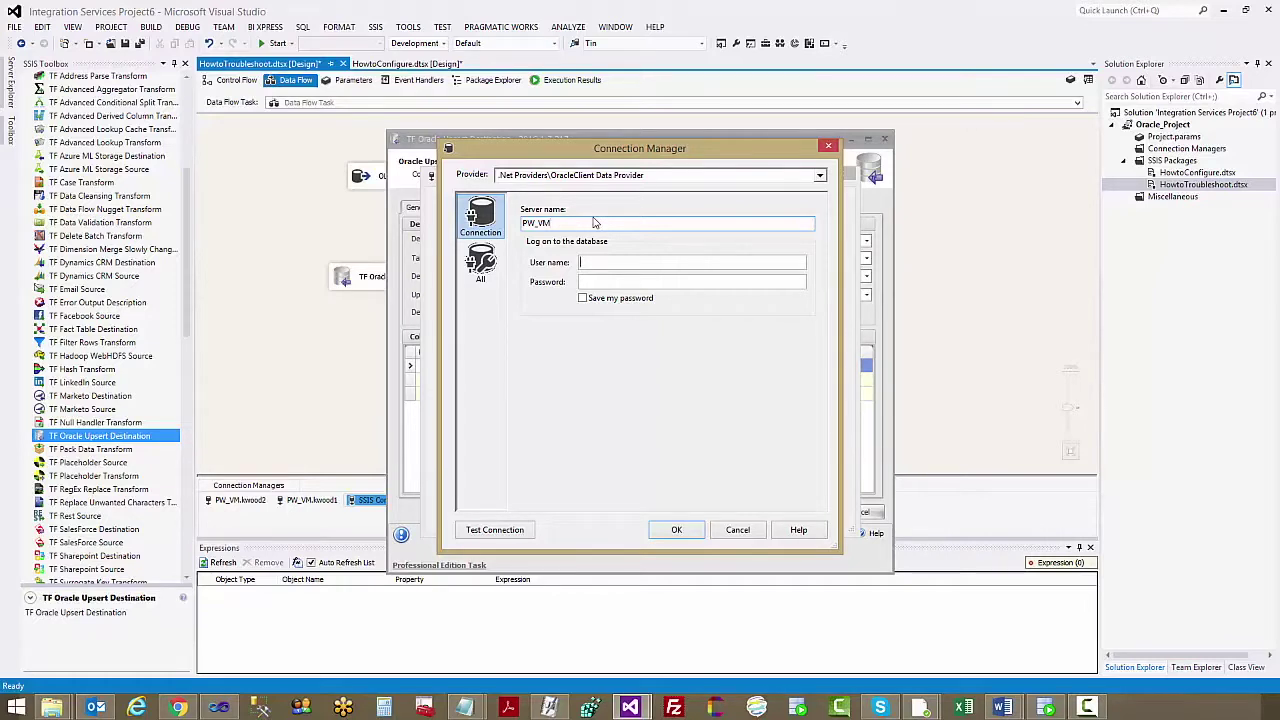
pyautogui.press('Tab')
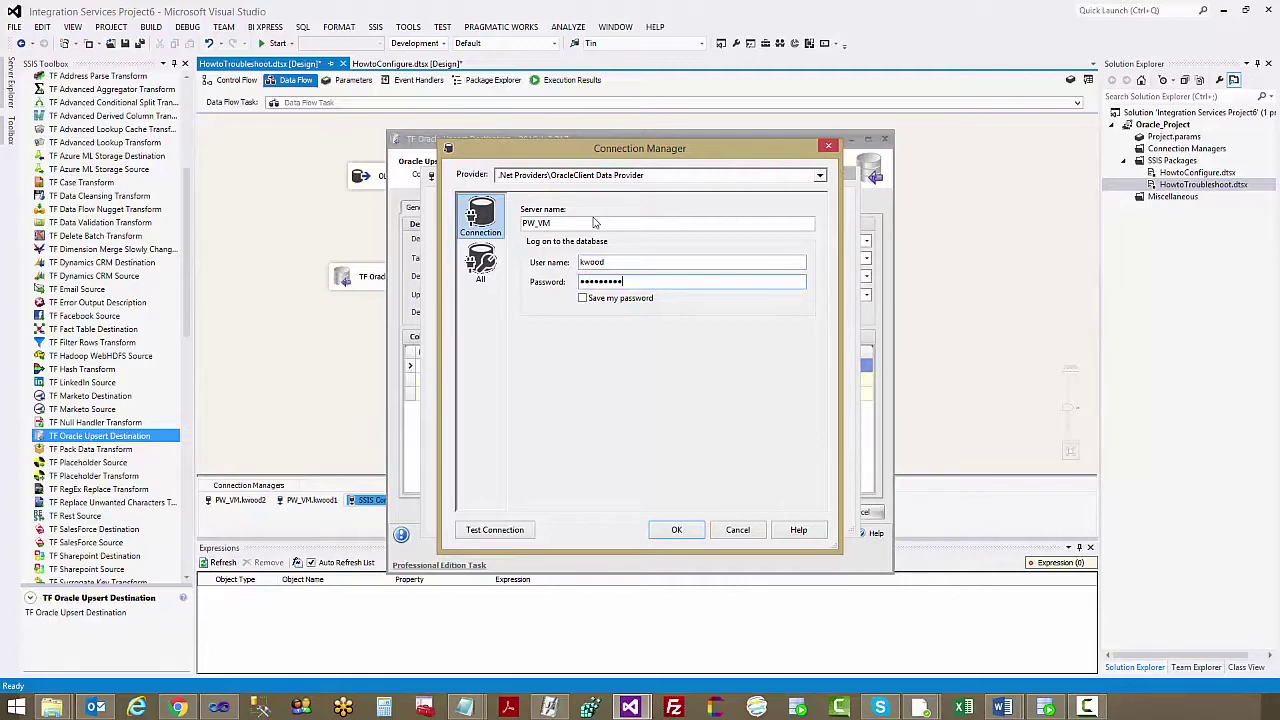
pyautogui.click(582, 298)
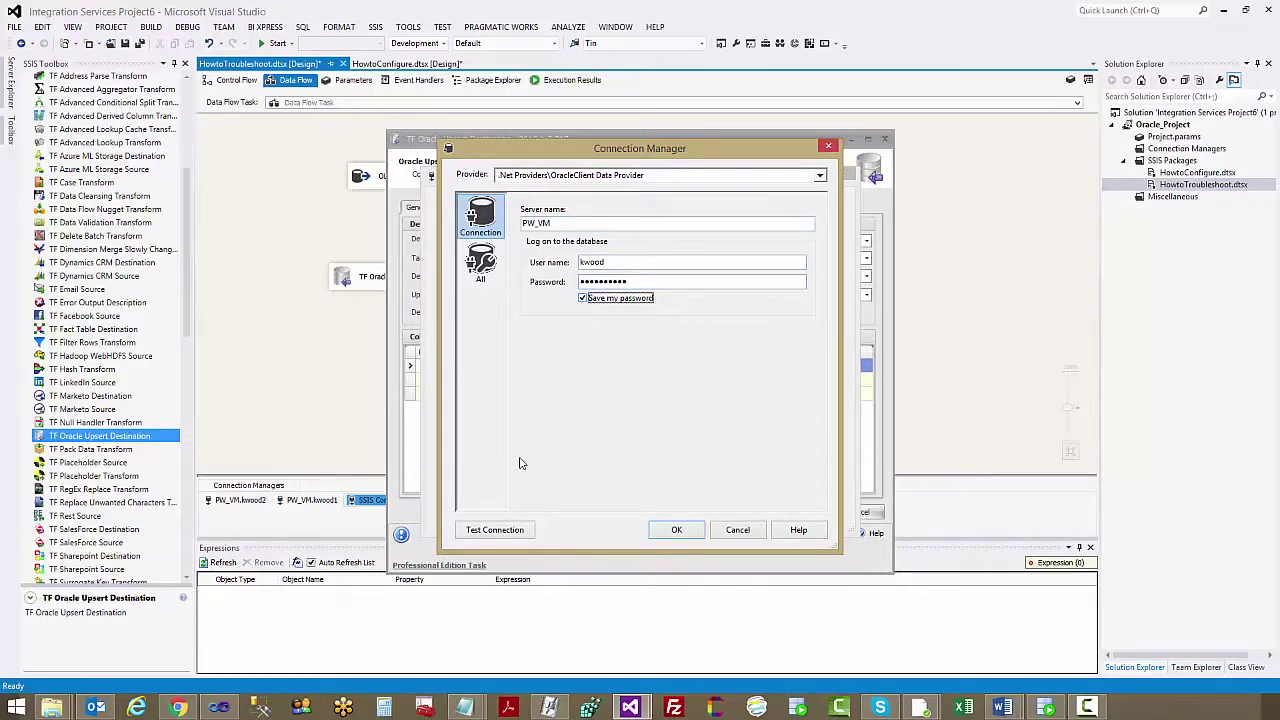
pyautogui.click(510, 528)
pyautogui.click(829, 368)
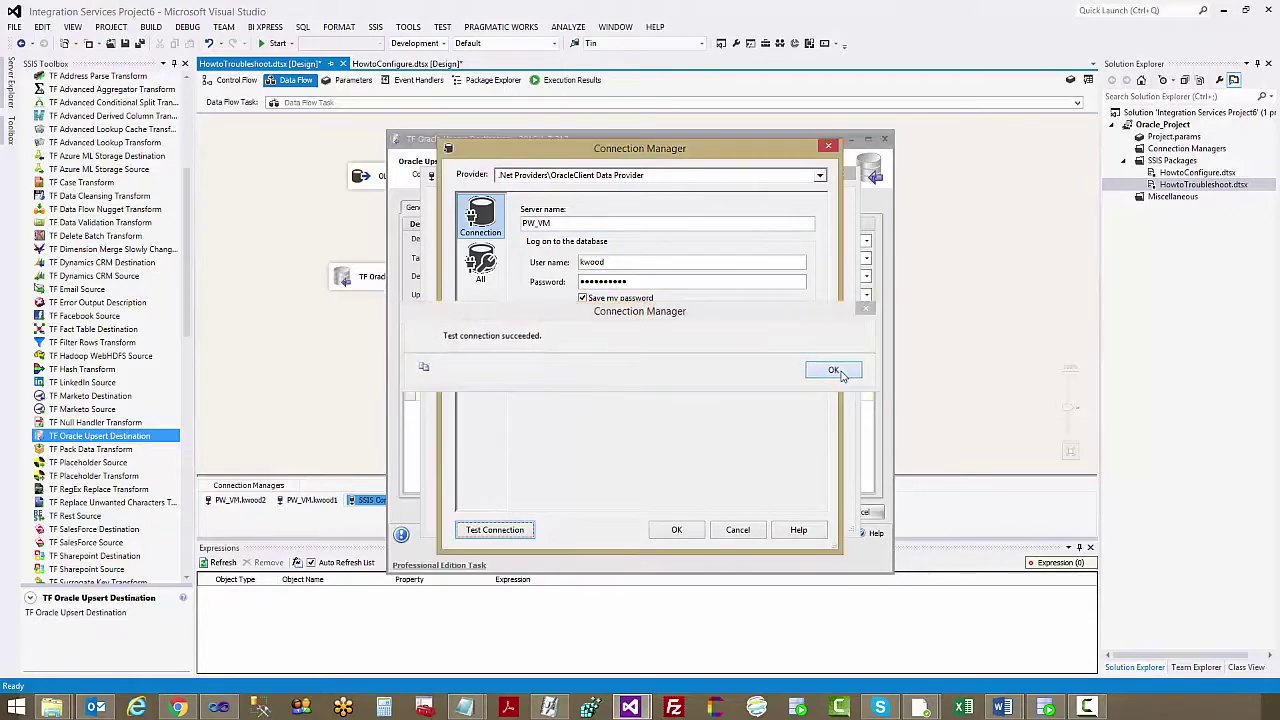
pyautogui.click(678, 530)
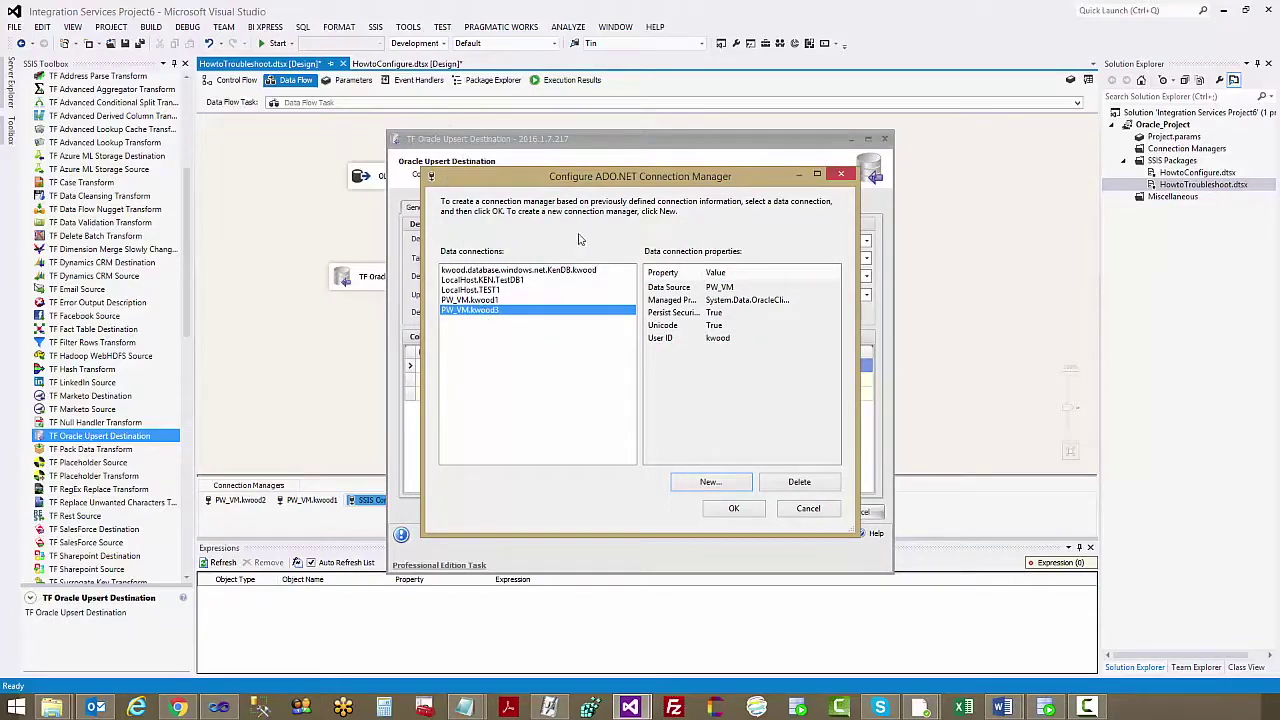
pyautogui.click(733, 509)
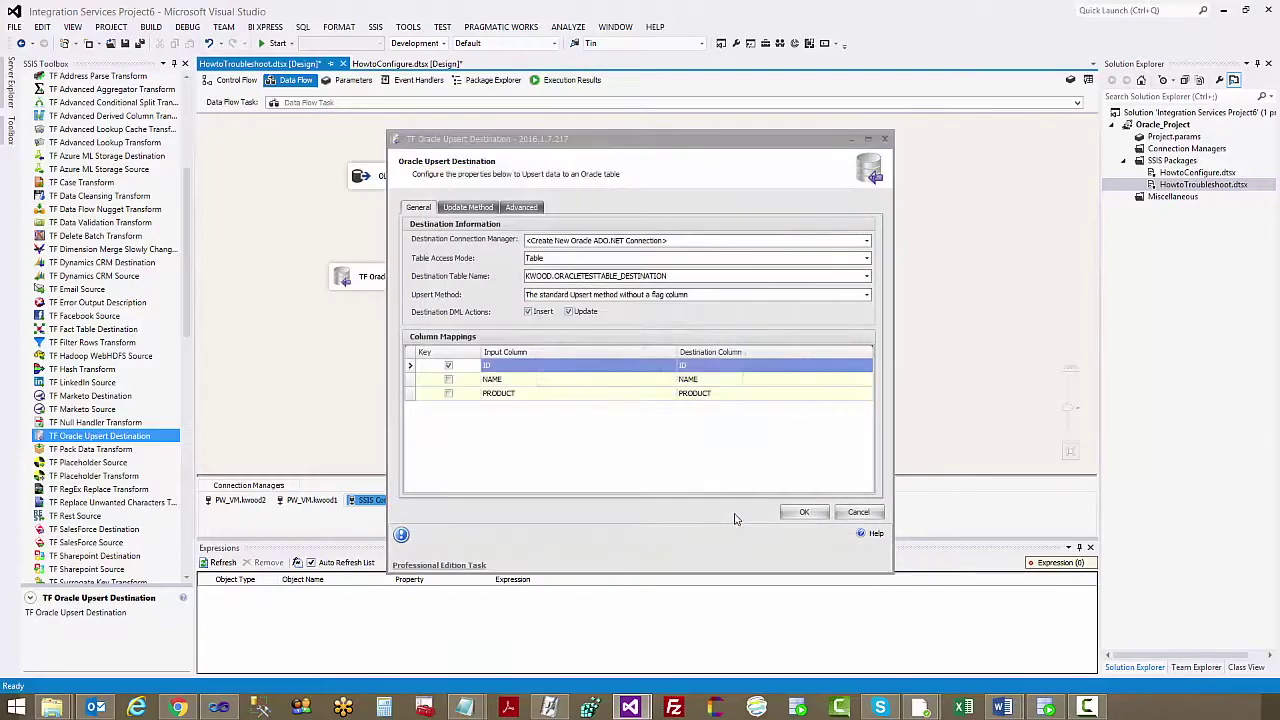
# - Dismiss the ADO.NET connection manager warning and cancel the upsert editor unchanged
pyautogui.moveTo(611, 330); pyautogui.dragTo(628, 337)
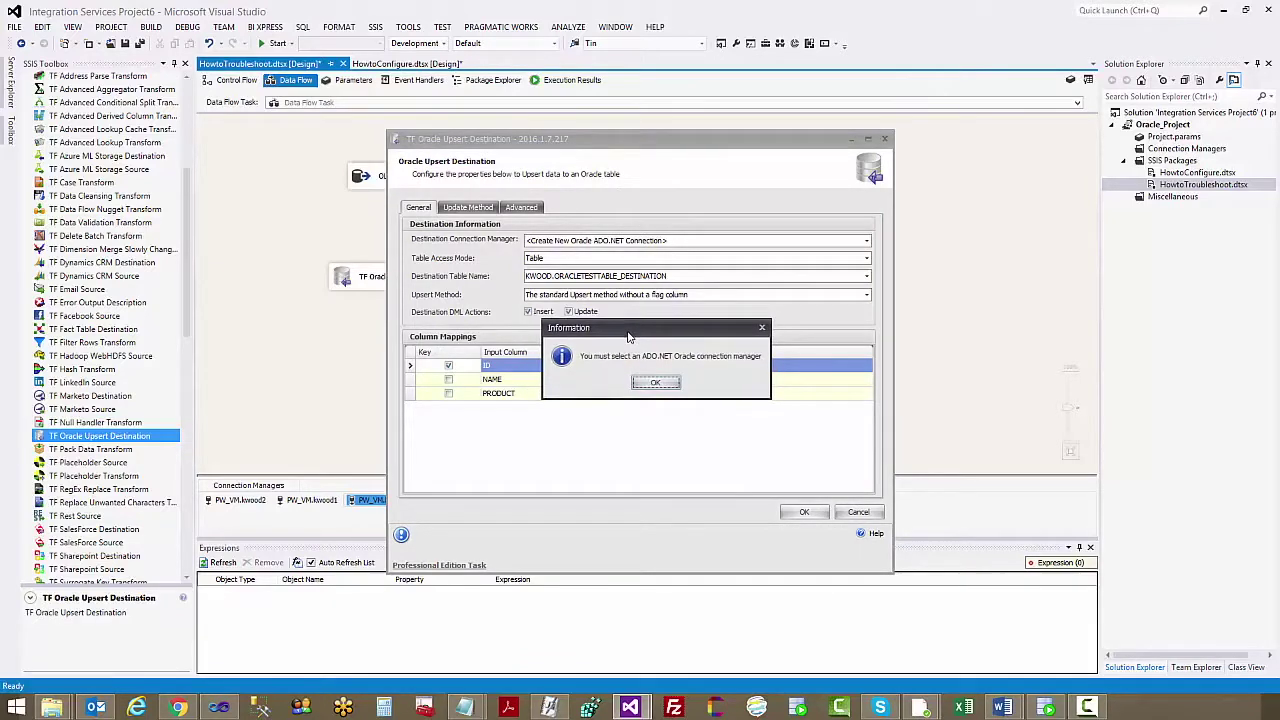
pyautogui.click(656, 385)
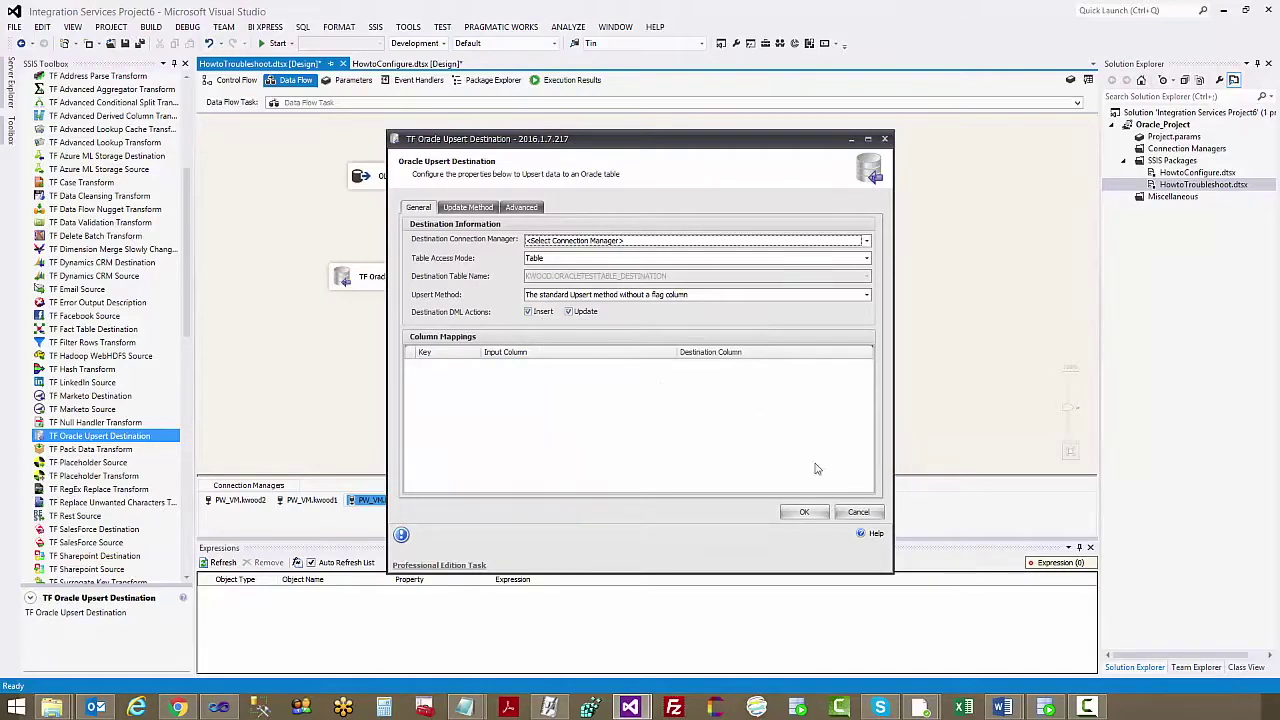
pyautogui.click(858, 512)
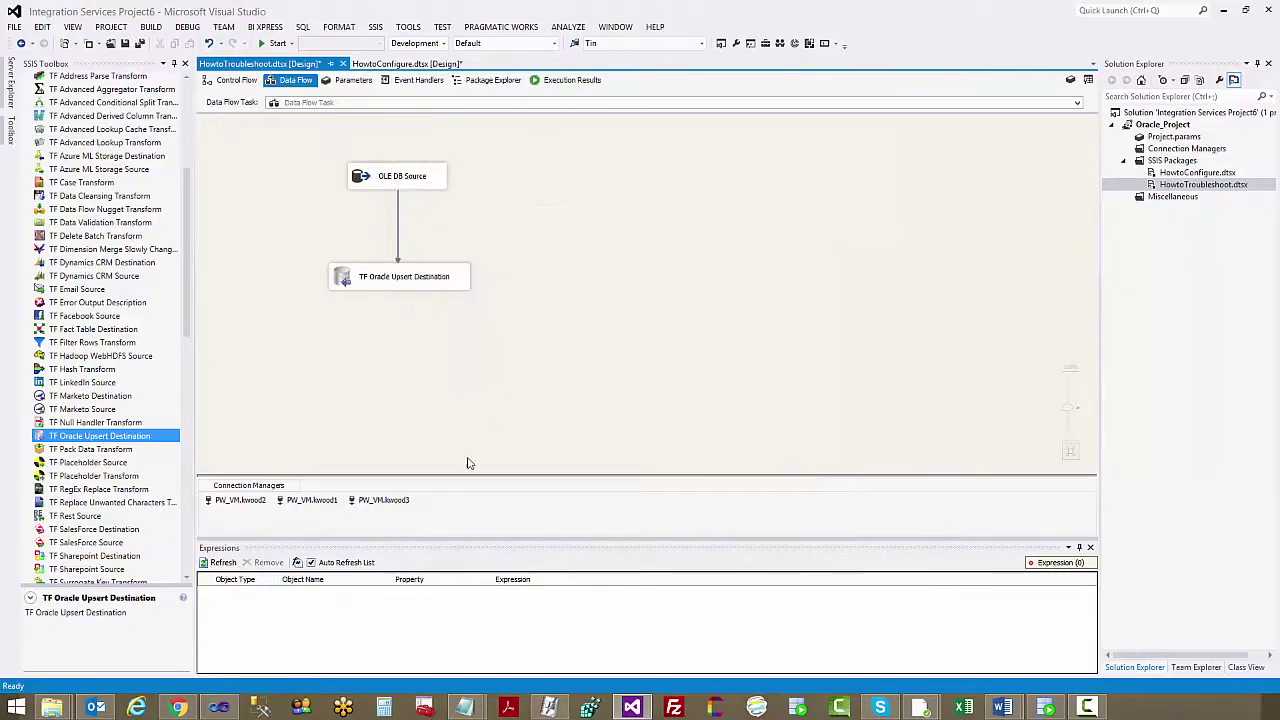
pyautogui.doubleClick(384, 503)
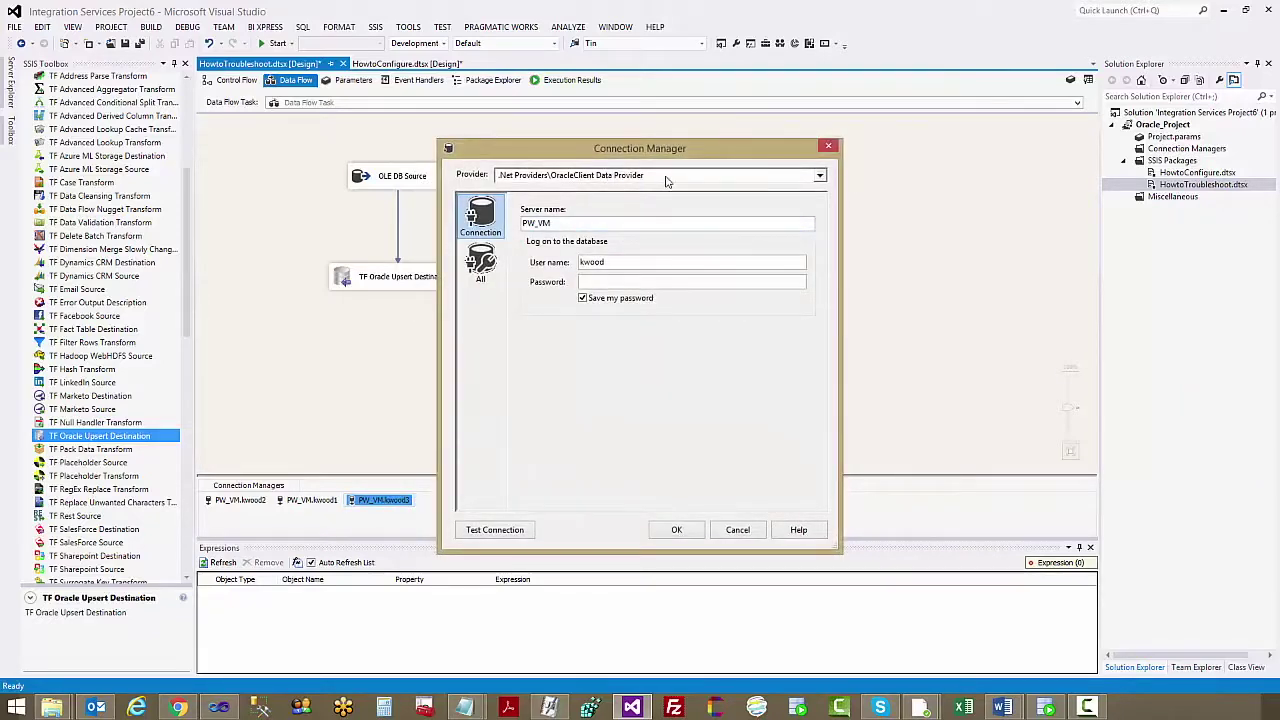
pyautogui.click(667, 180)
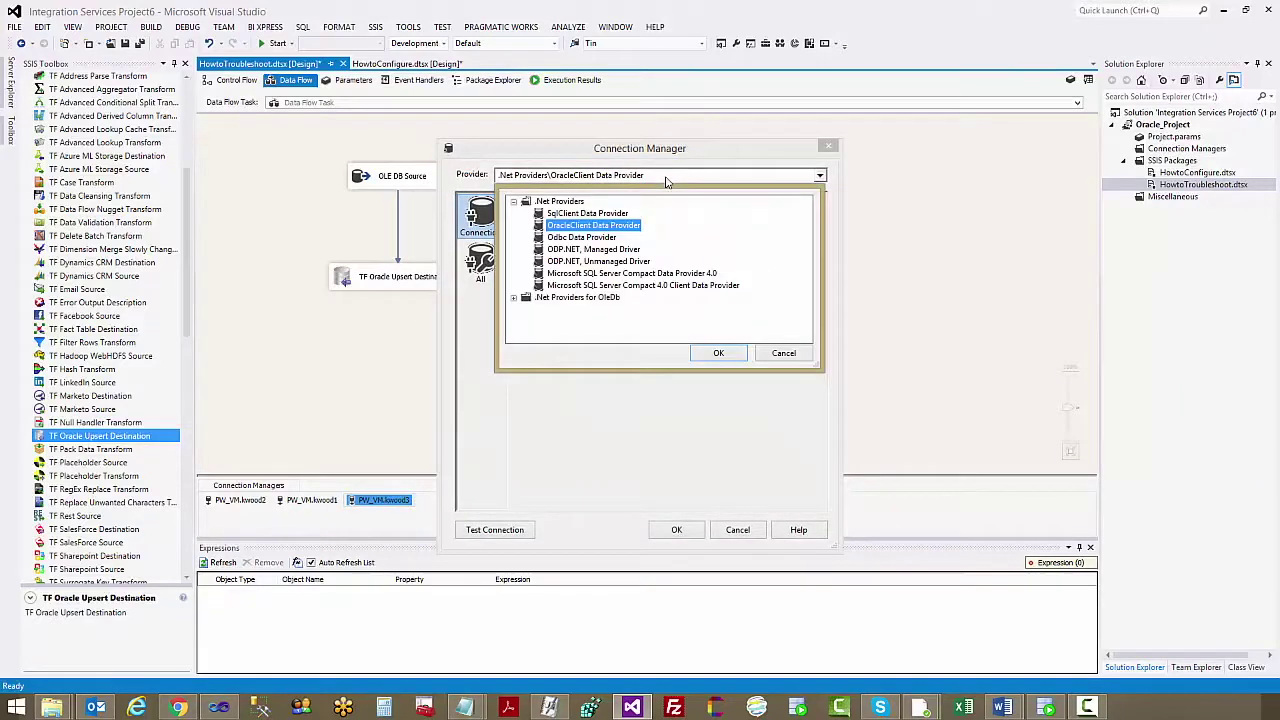
pyautogui.click(609, 263)
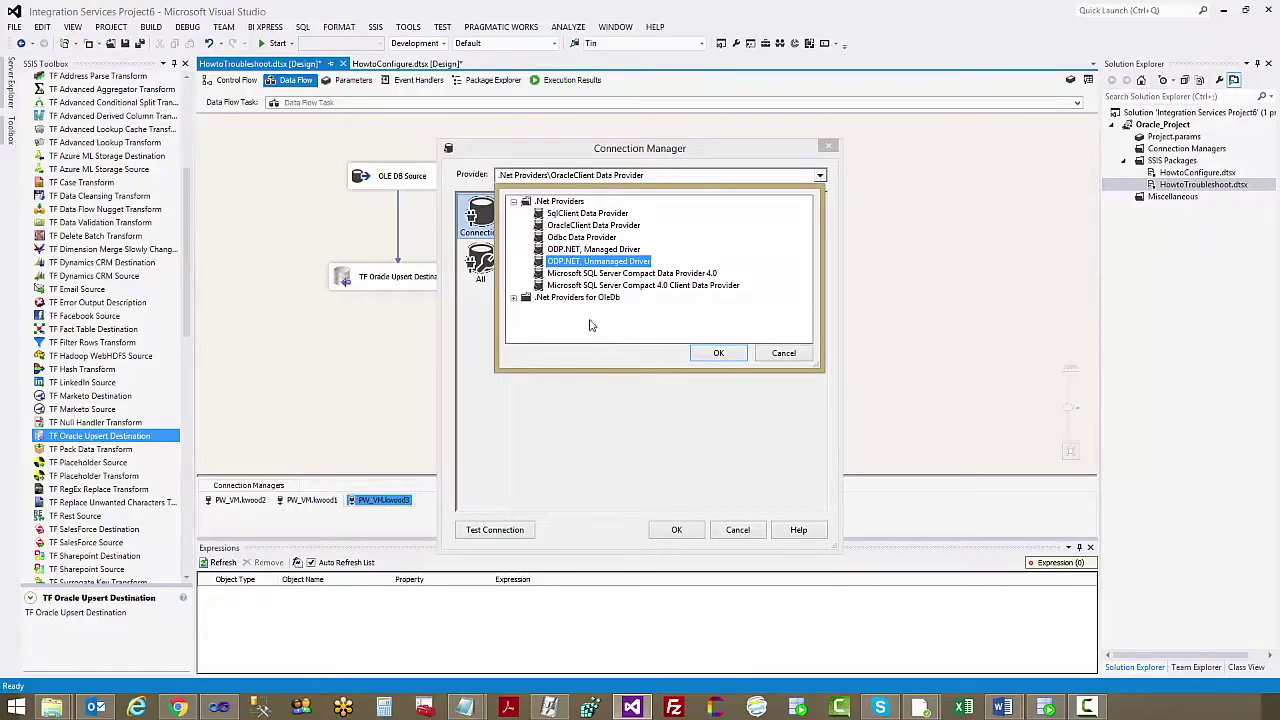
pyautogui.click(610, 226)
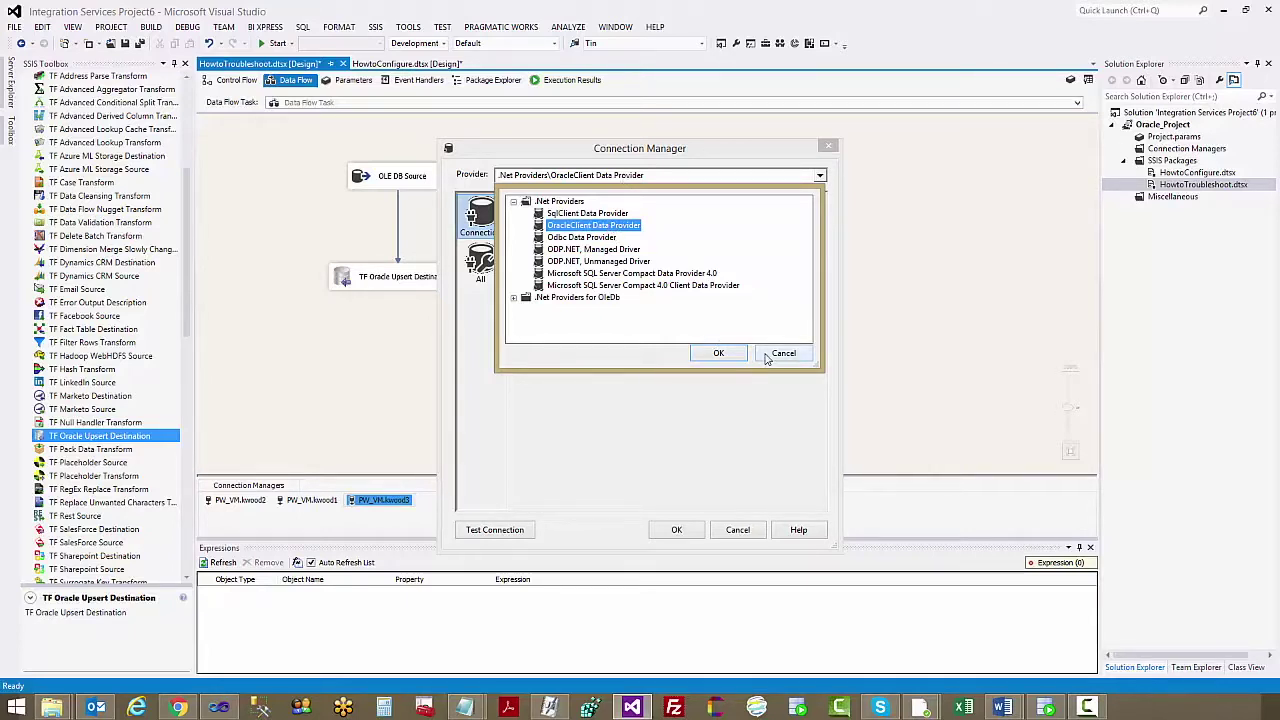
pyautogui.click(606, 264)
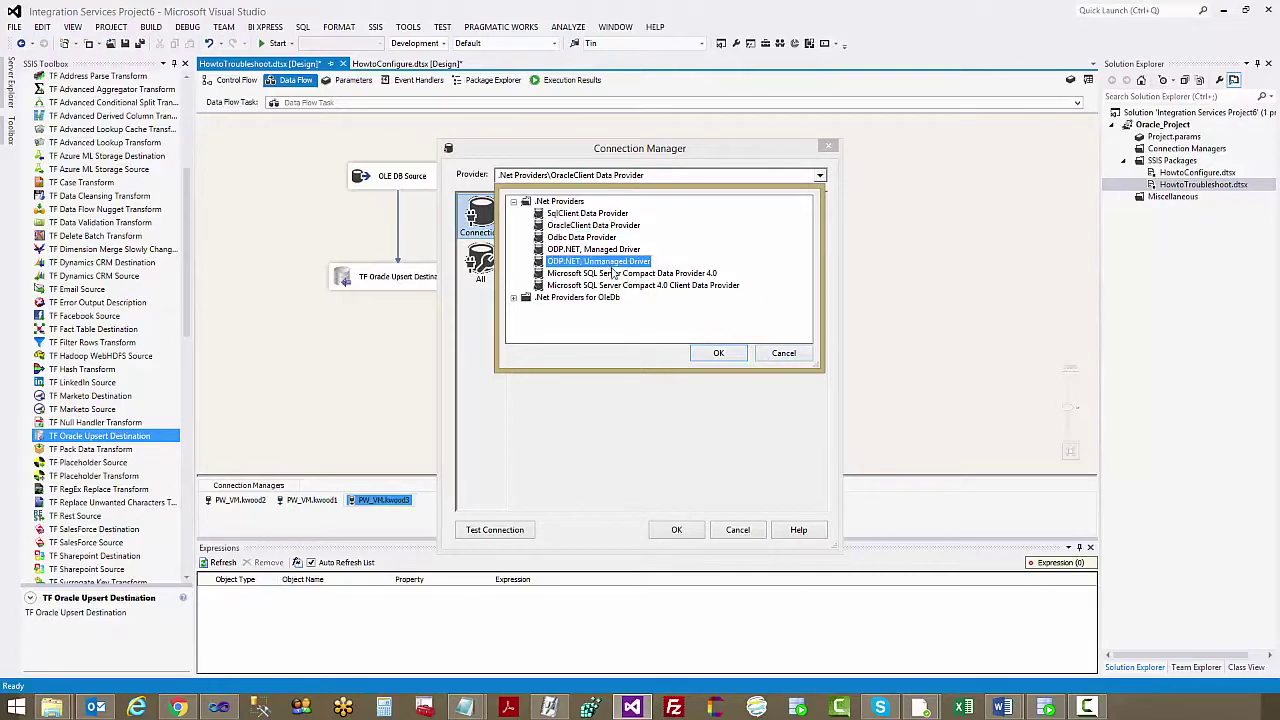
pyautogui.click(762, 354)
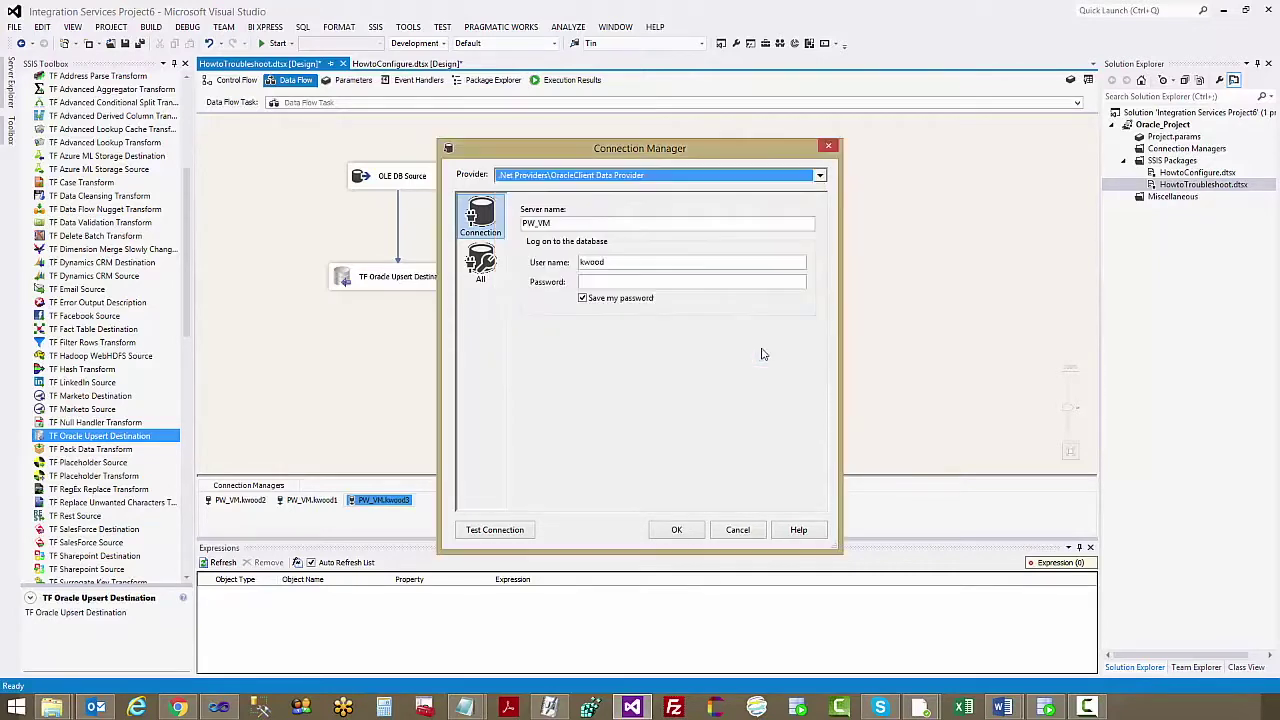
pyautogui.click(738, 529)
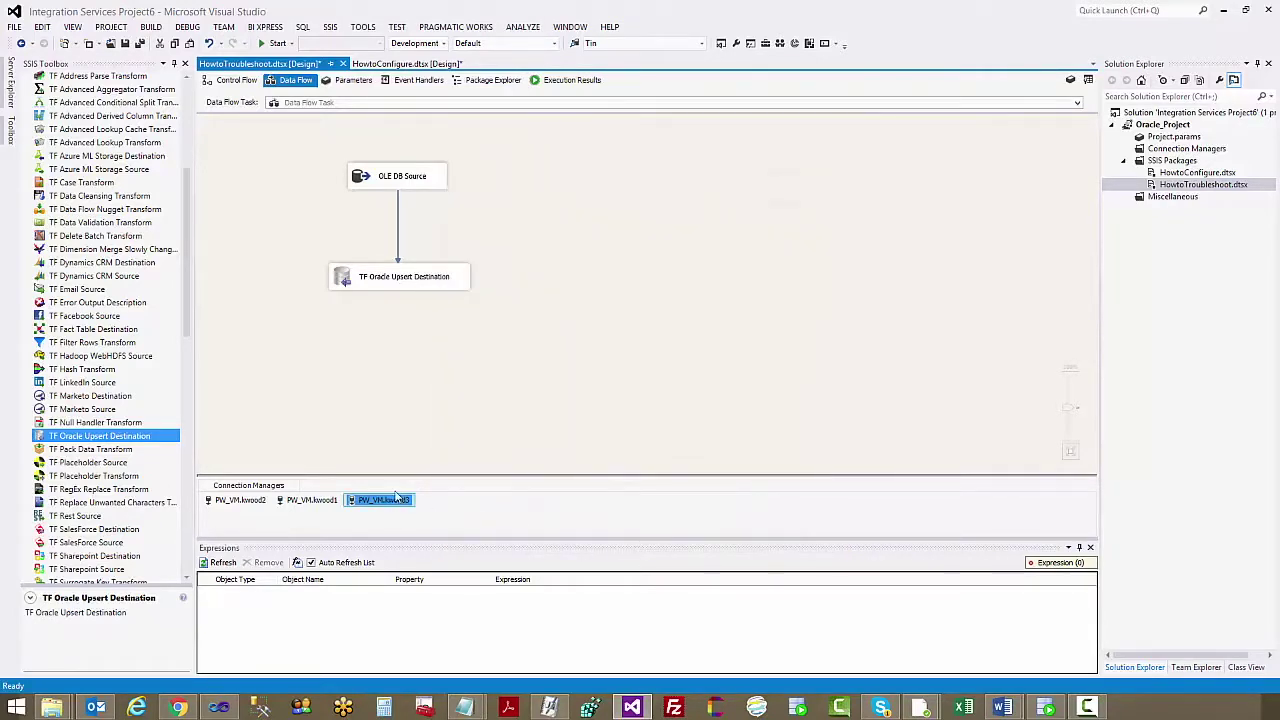
# - Delete the newly created connection manager and recheck the upsert destination's settings
pyautogui.press('Delete')
pyautogui.click(383, 283)
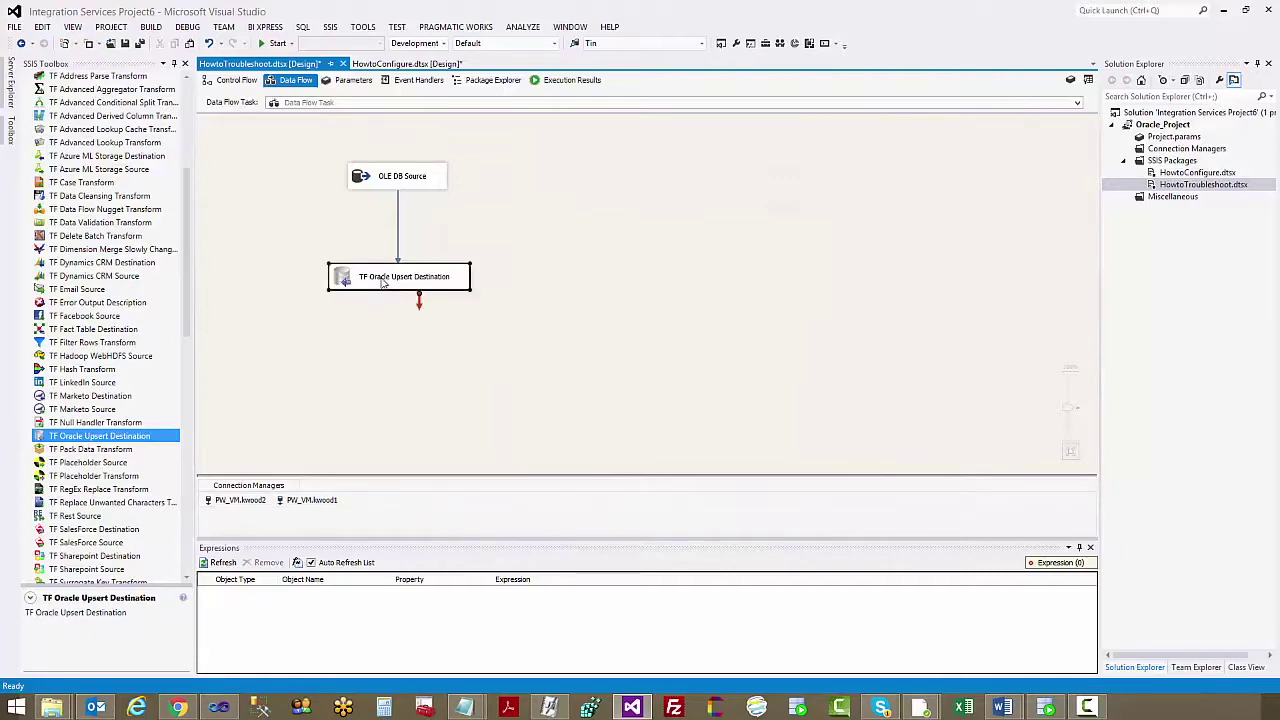
pyautogui.doubleClick(383, 281)
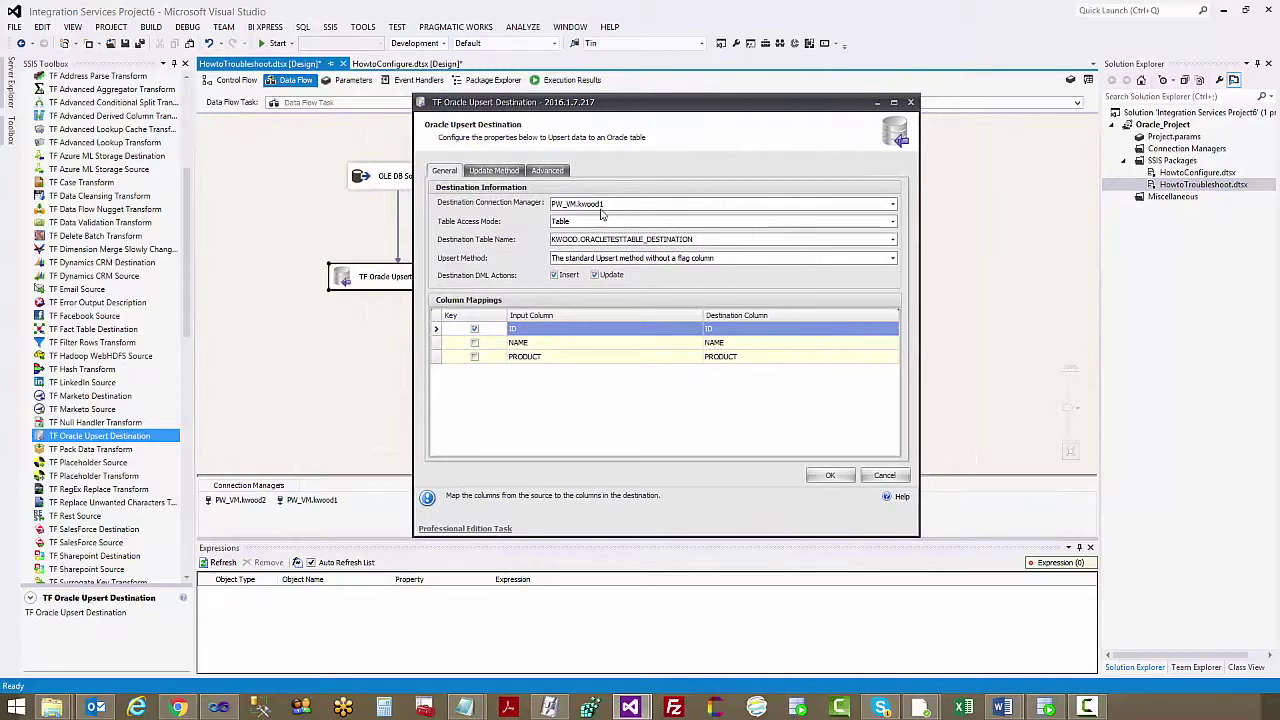
pyautogui.click(831, 477)
# - Switch the PW_VM connection manager's provider to ODP.NET, Unmanaged Driver
pyautogui.click(311, 500)
pyautogui.doubleClick(311, 500)
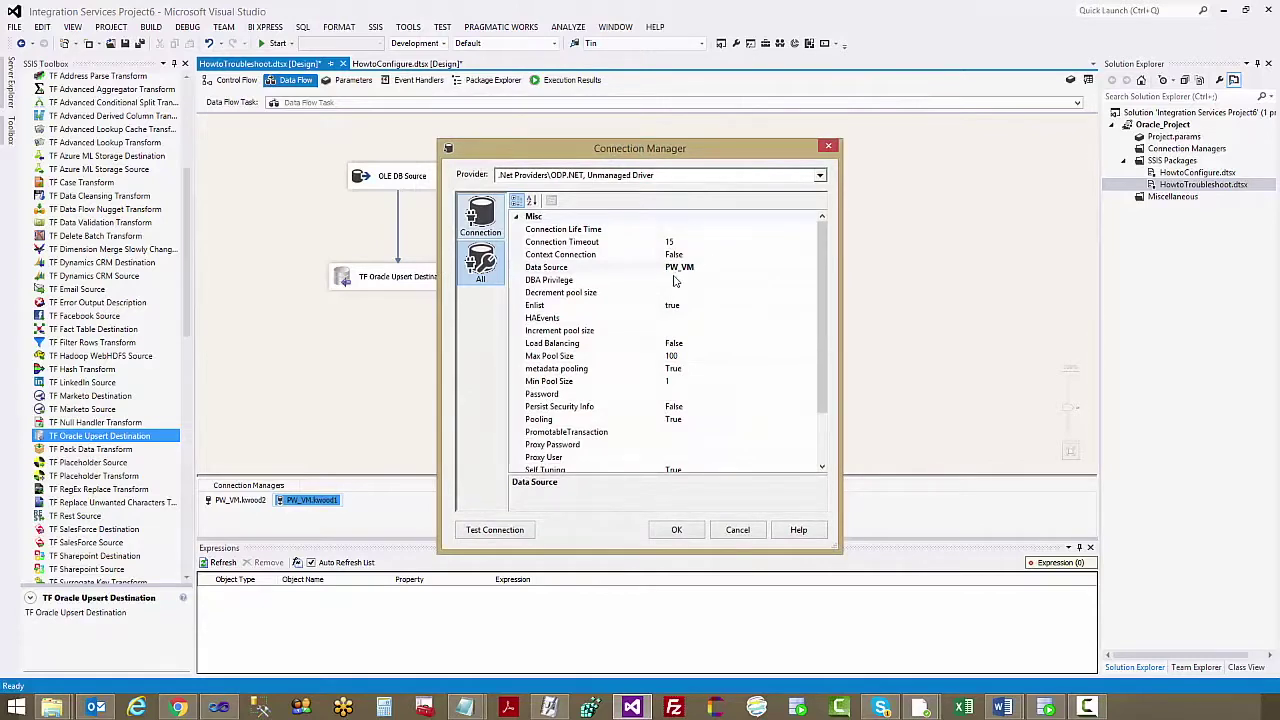
pyautogui.click(648, 180)
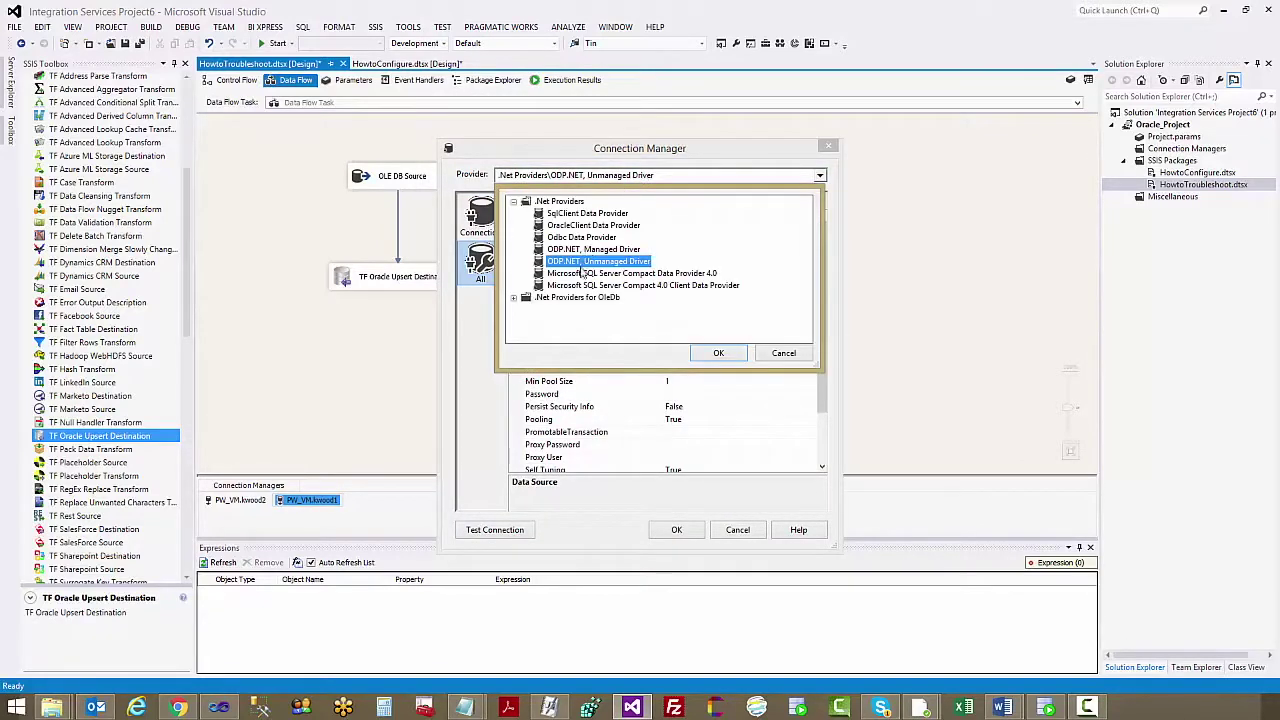
pyautogui.click(733, 353)
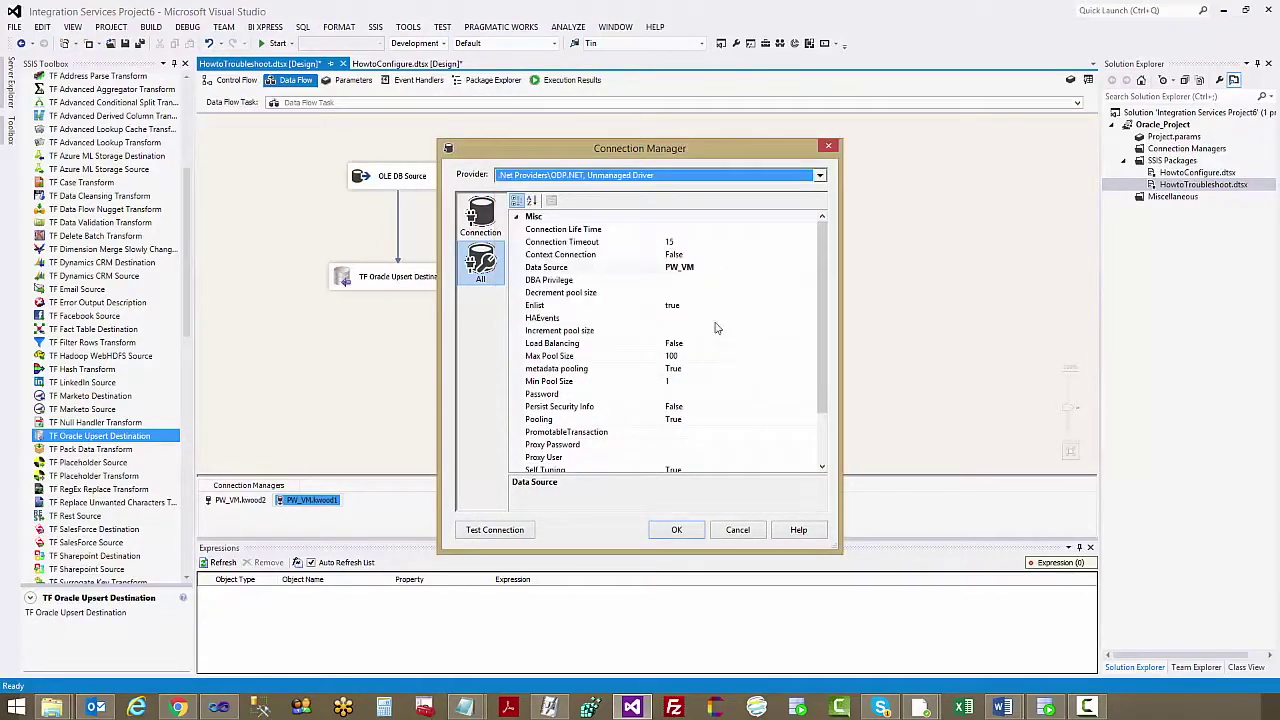
pyautogui.click(687, 270)
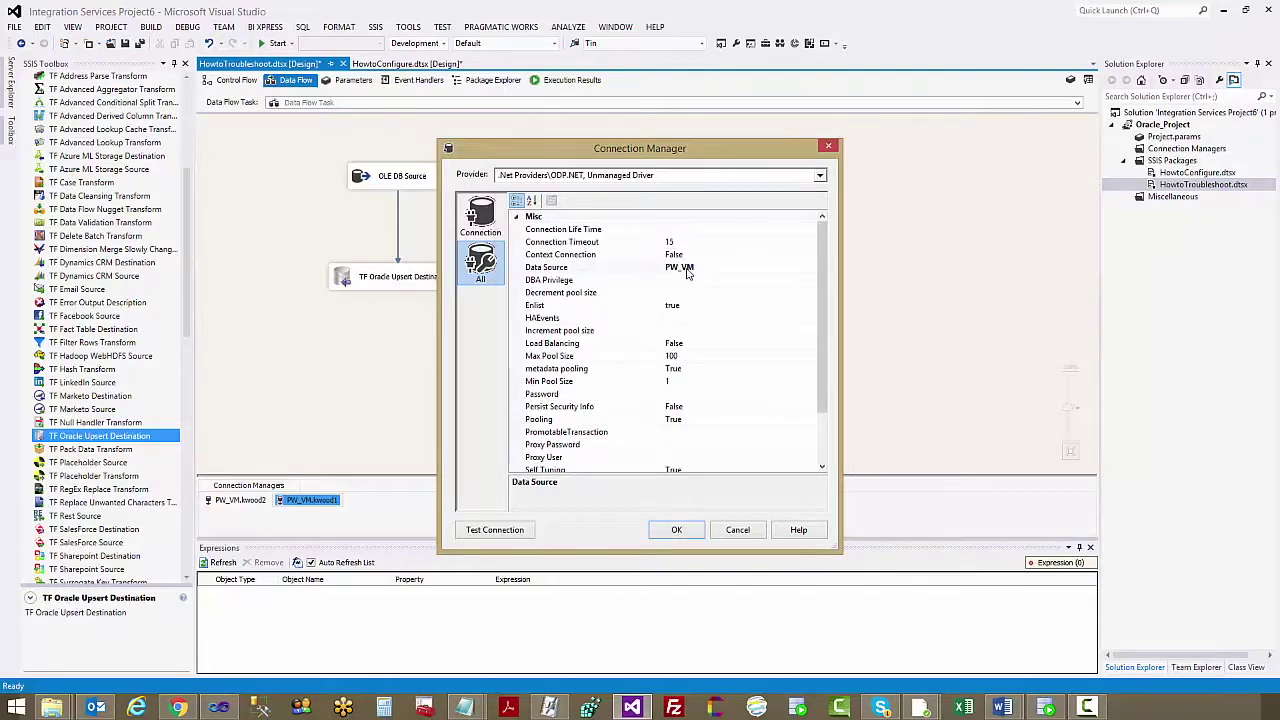
pyautogui.click(688, 270)
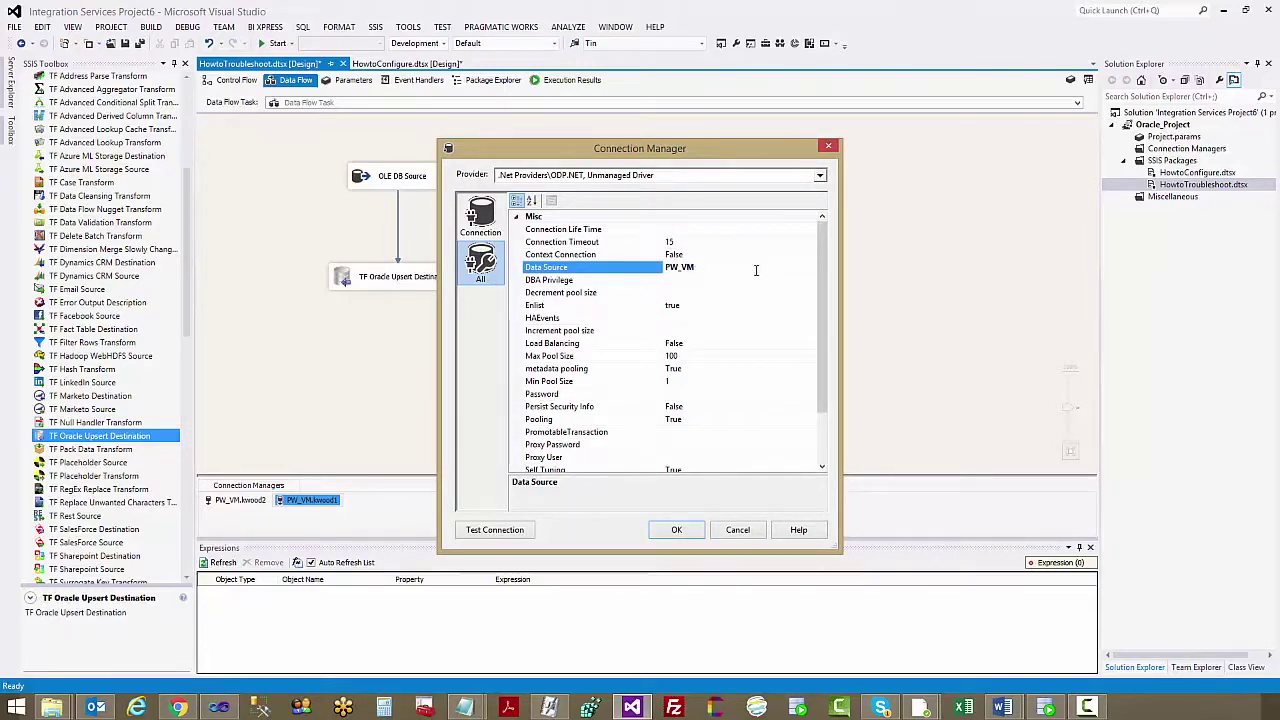
pyautogui.moveTo(818, 299); pyautogui.dragTo(802, 377)
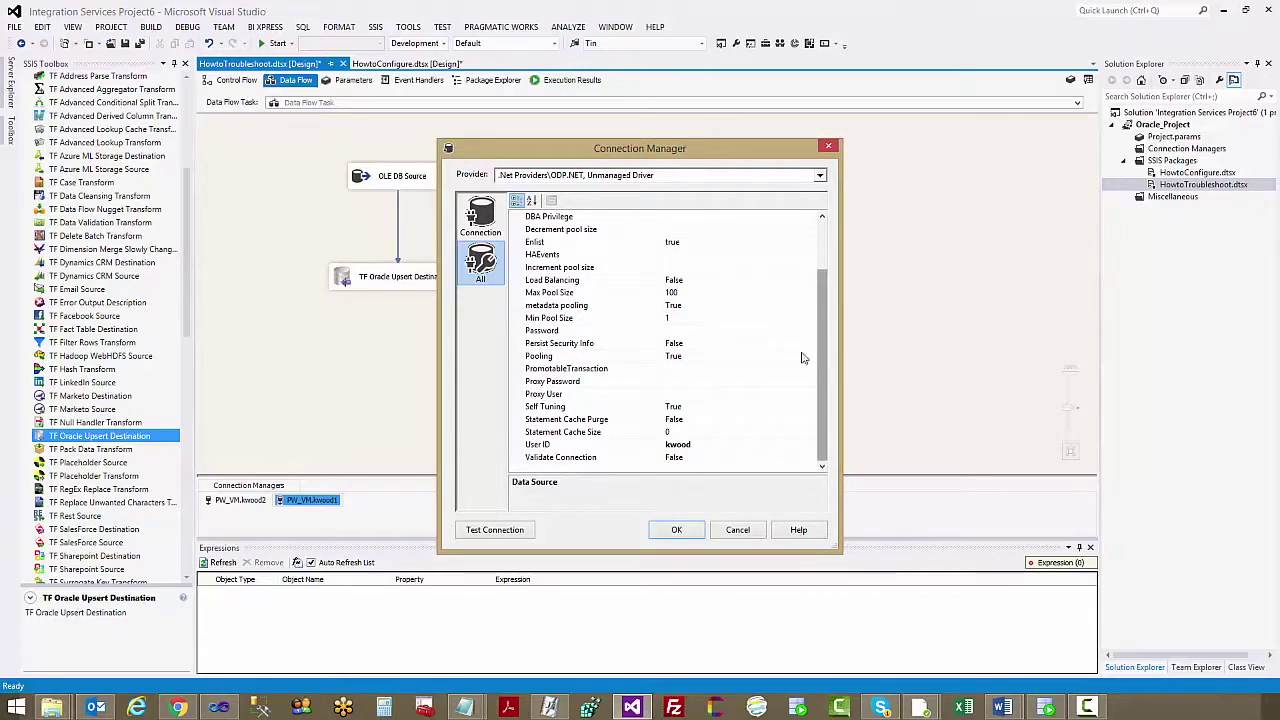
# - Re-enter the connection password, test it successfully and save the connection settings
pyautogui.click(684, 332)
pyautogui.write('•••')
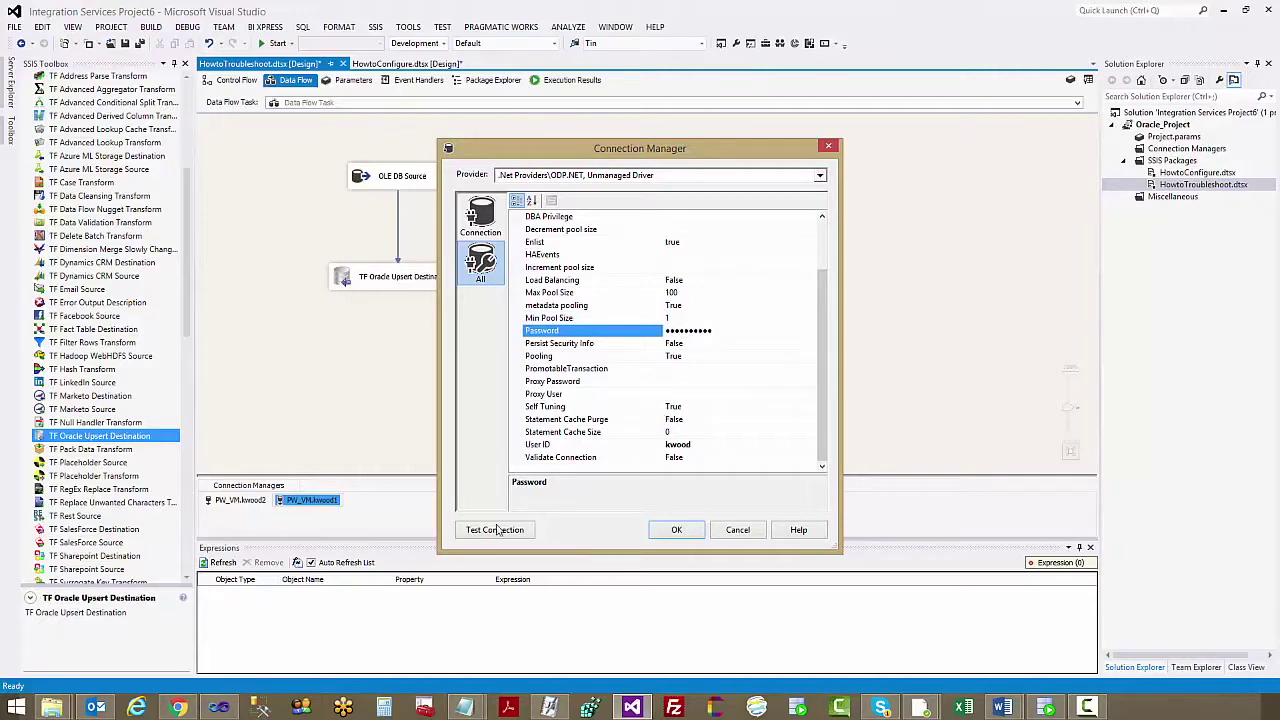
pyautogui.click(495, 530)
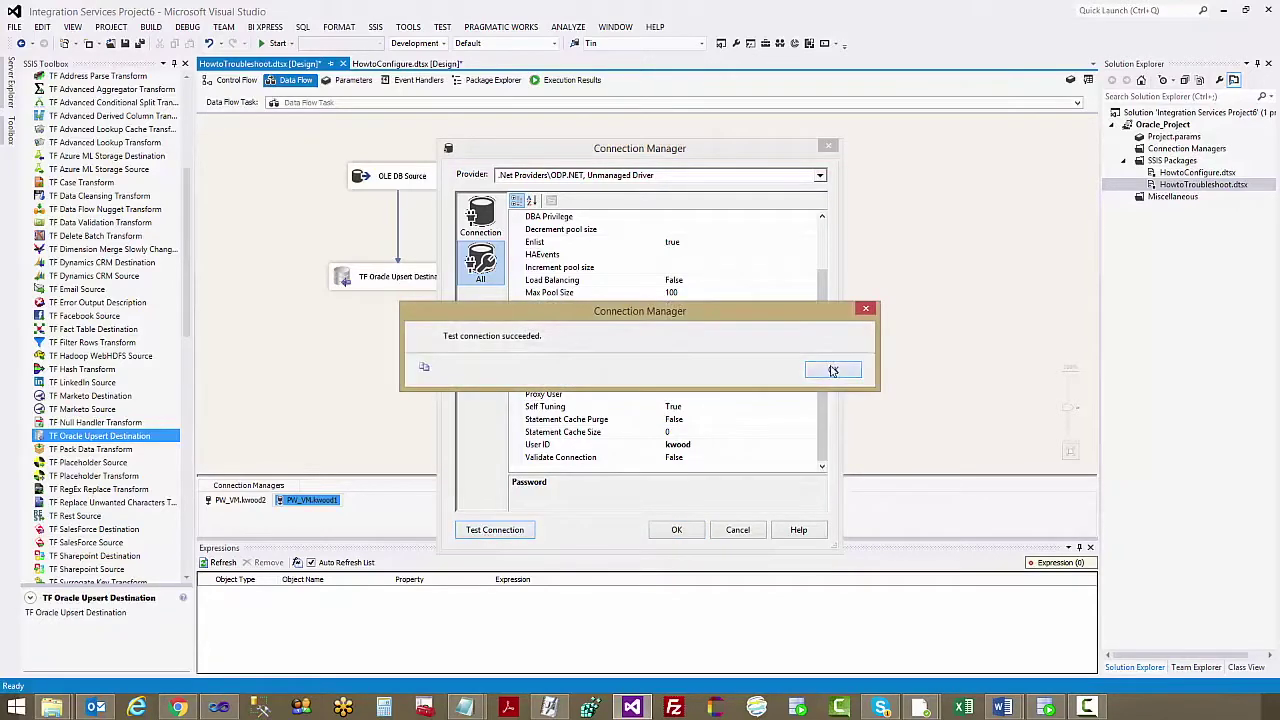
pyautogui.click(832, 371)
pyautogui.click(680, 530)
pyautogui.click(397, 279)
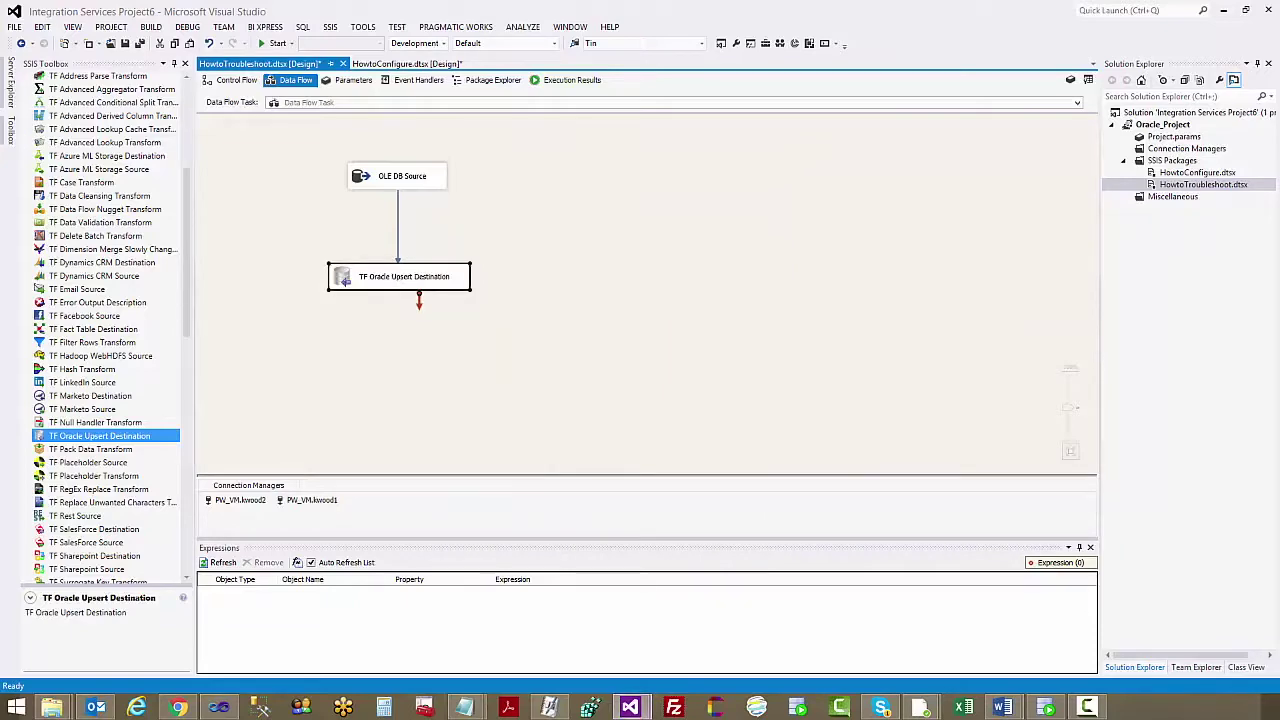
# - Point the upsert destination at the Oracle connection, Table access mode and existing destination table
pyautogui.doubleClick(397, 279)
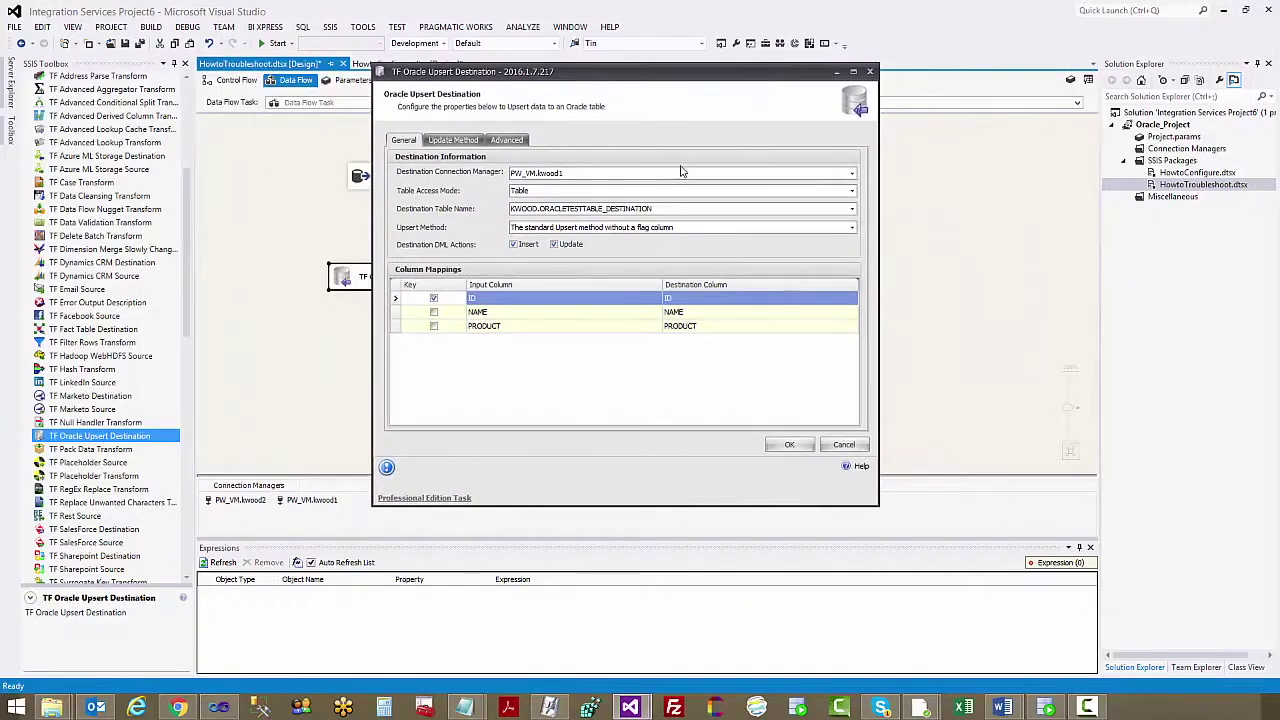
pyautogui.click(676, 174)
pyautogui.click(563, 208)
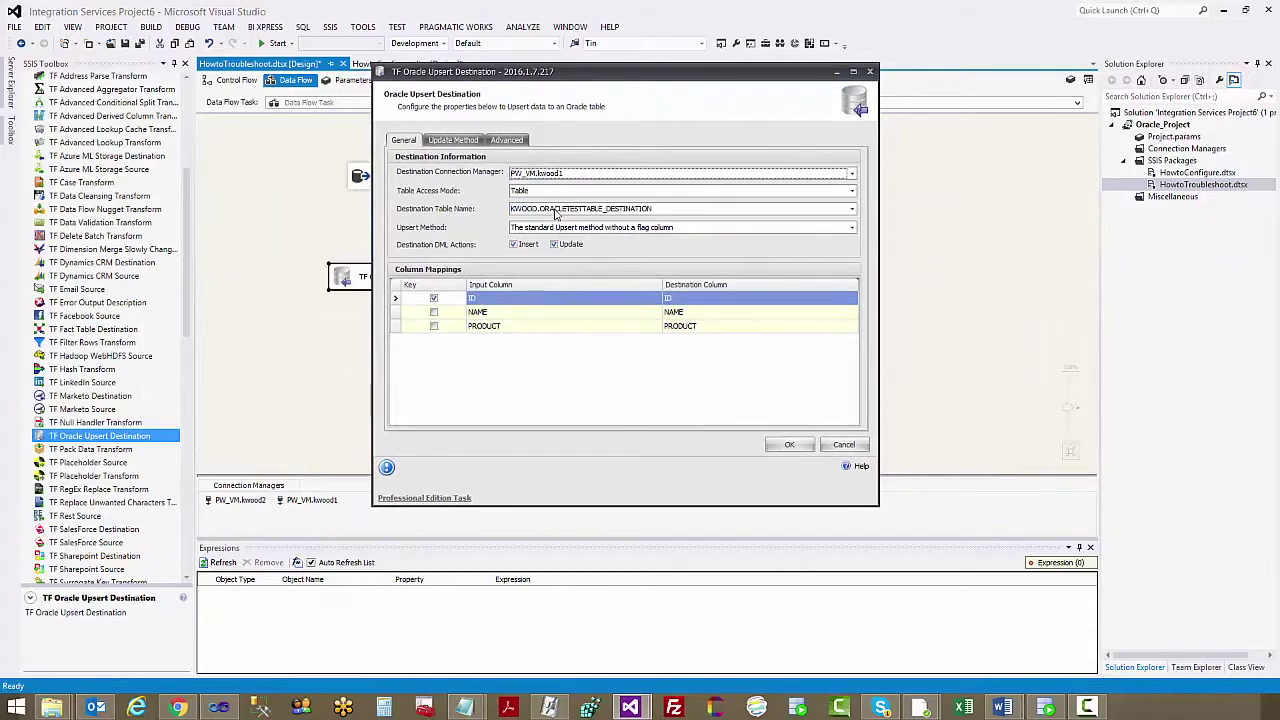
pyautogui.moveTo(622, 80); pyautogui.dragTo(654, 88)
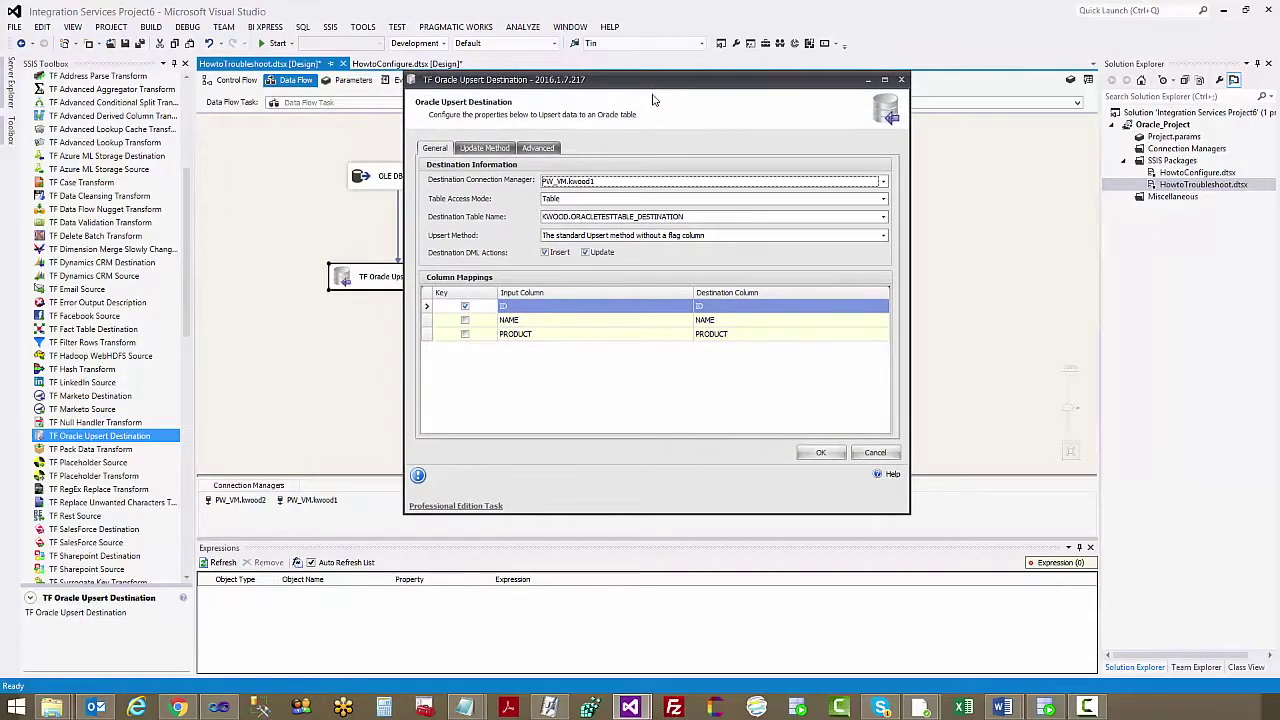
pyautogui.moveTo(637, 84); pyautogui.dragTo(647, 96)
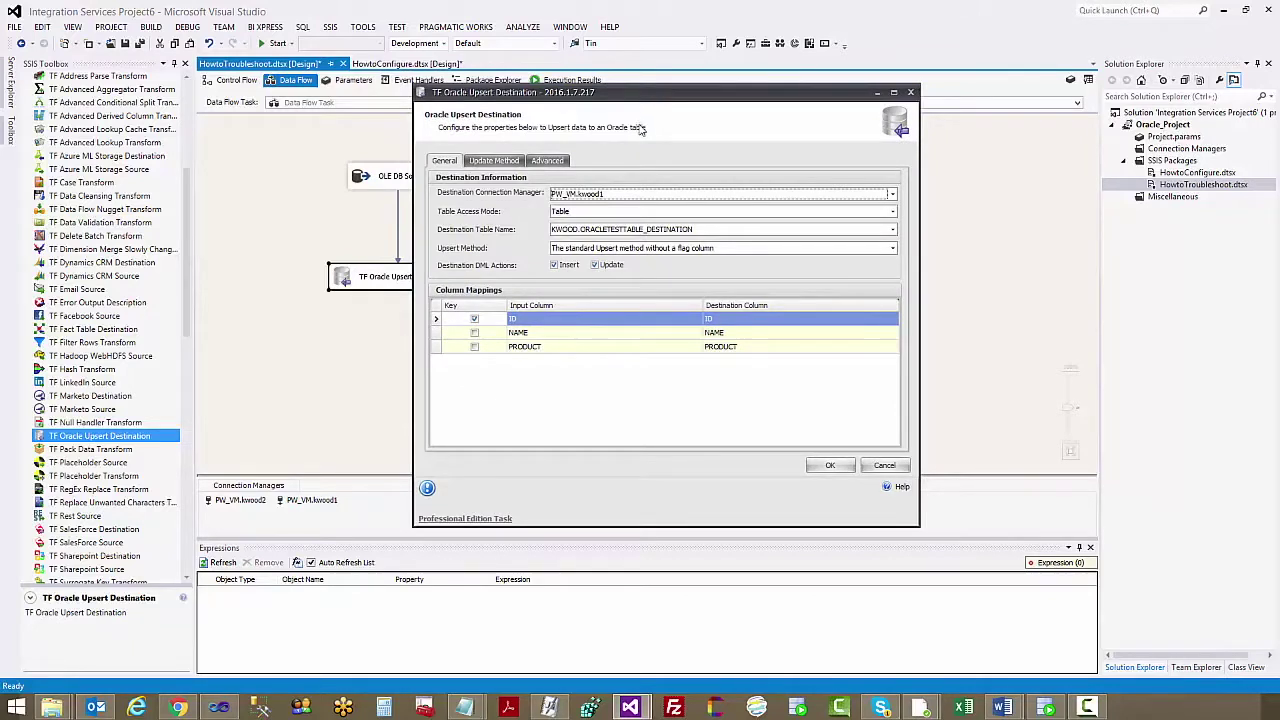
pyautogui.click(620, 211)
pyautogui.click(620, 220)
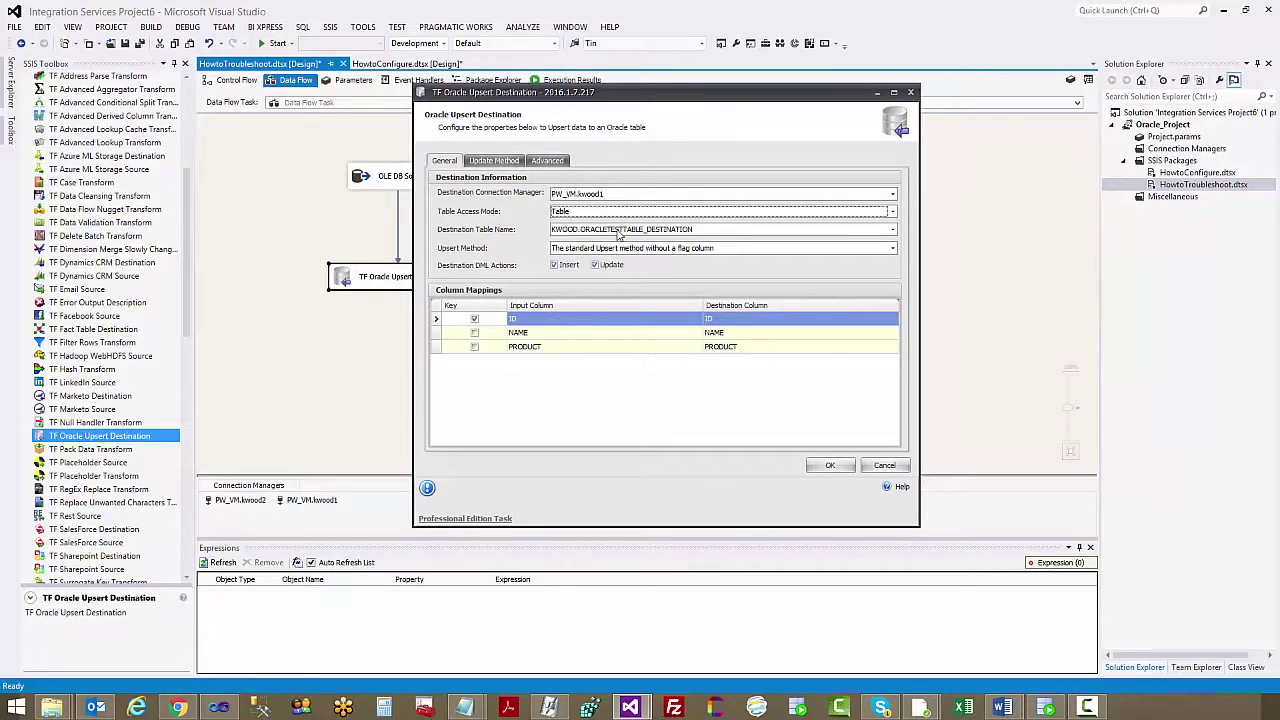
pyautogui.click(620, 229)
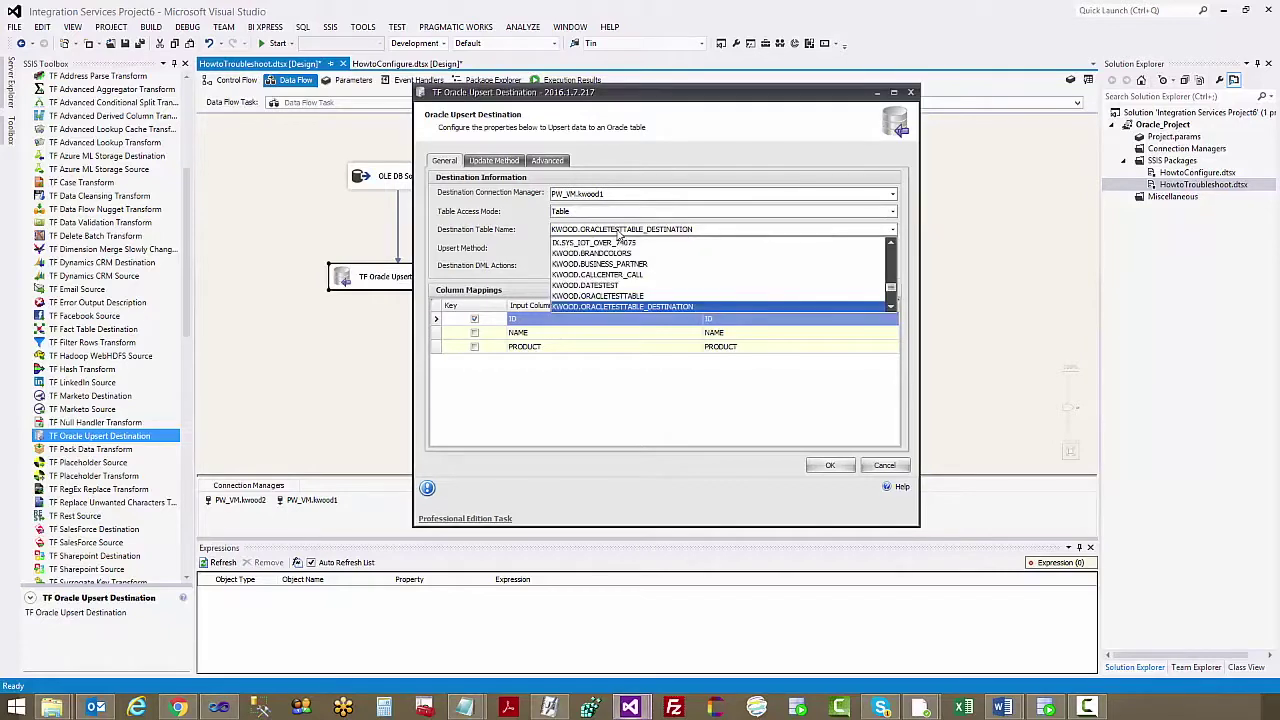
pyautogui.click(636, 307)
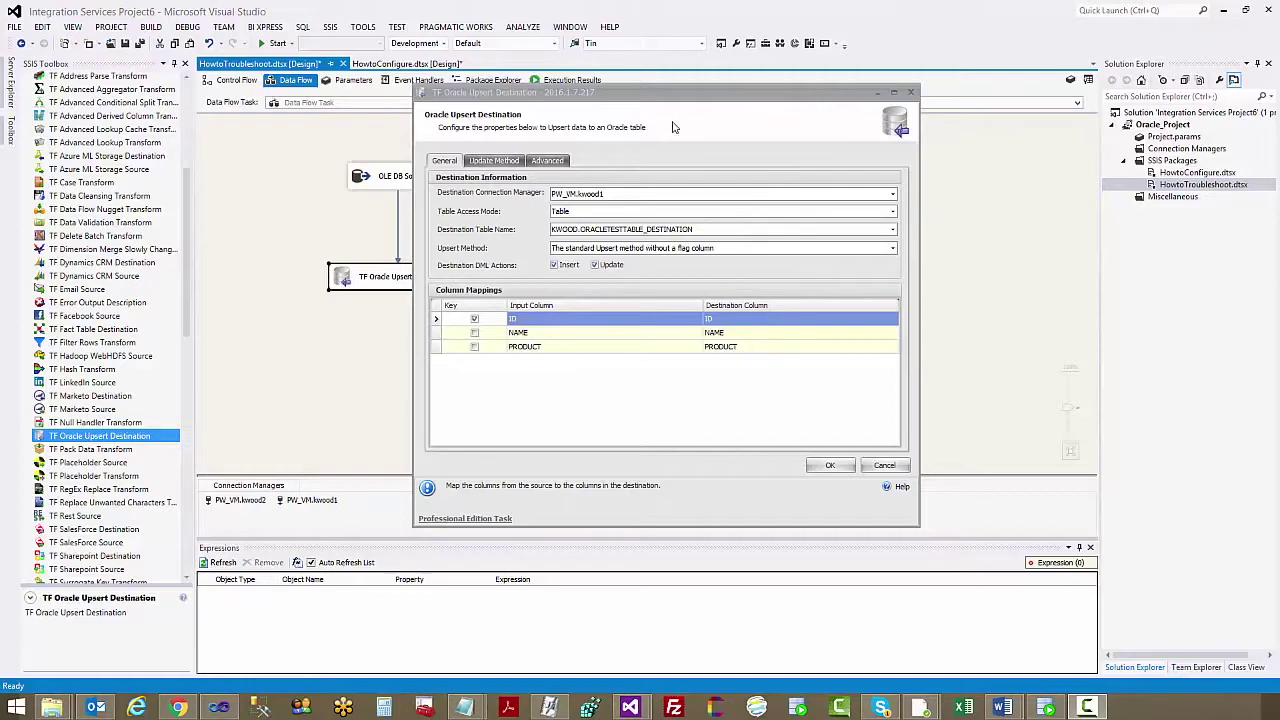
# - Re-mark ID as the key column in the column mappings
pyautogui.moveTo(663, 106); pyautogui.dragTo(687, 119)
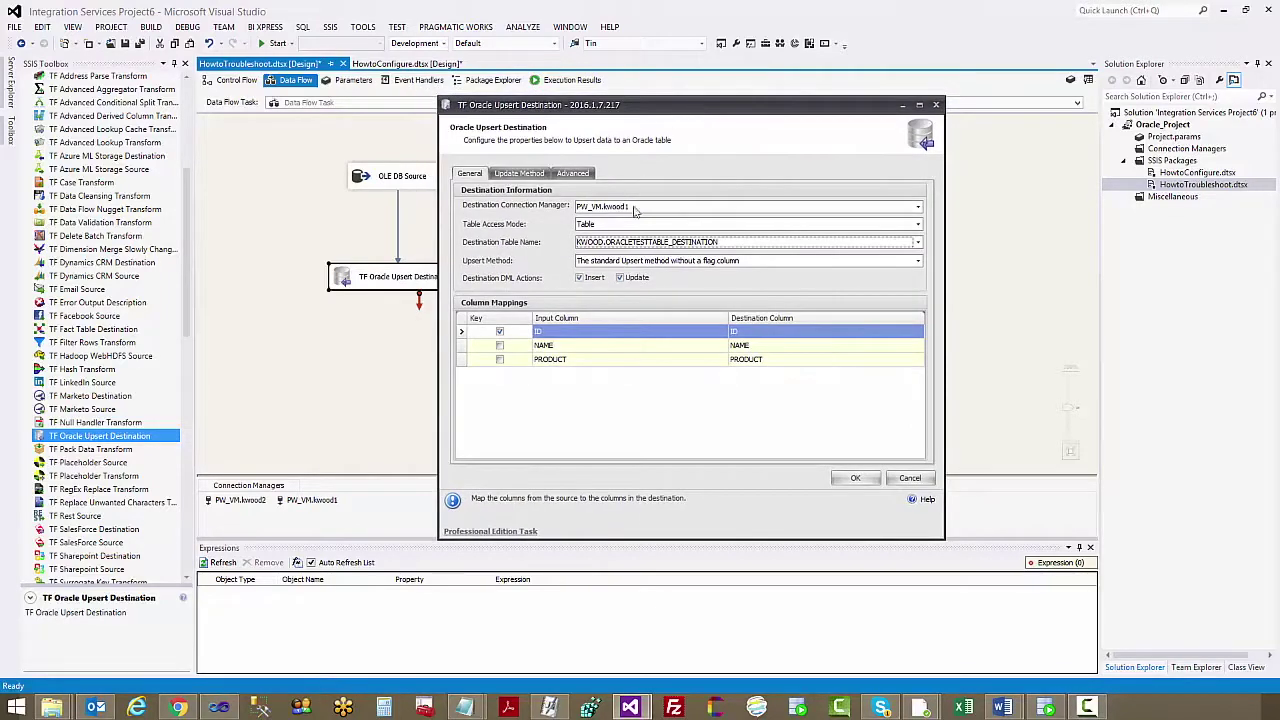
pyautogui.click(500, 332)
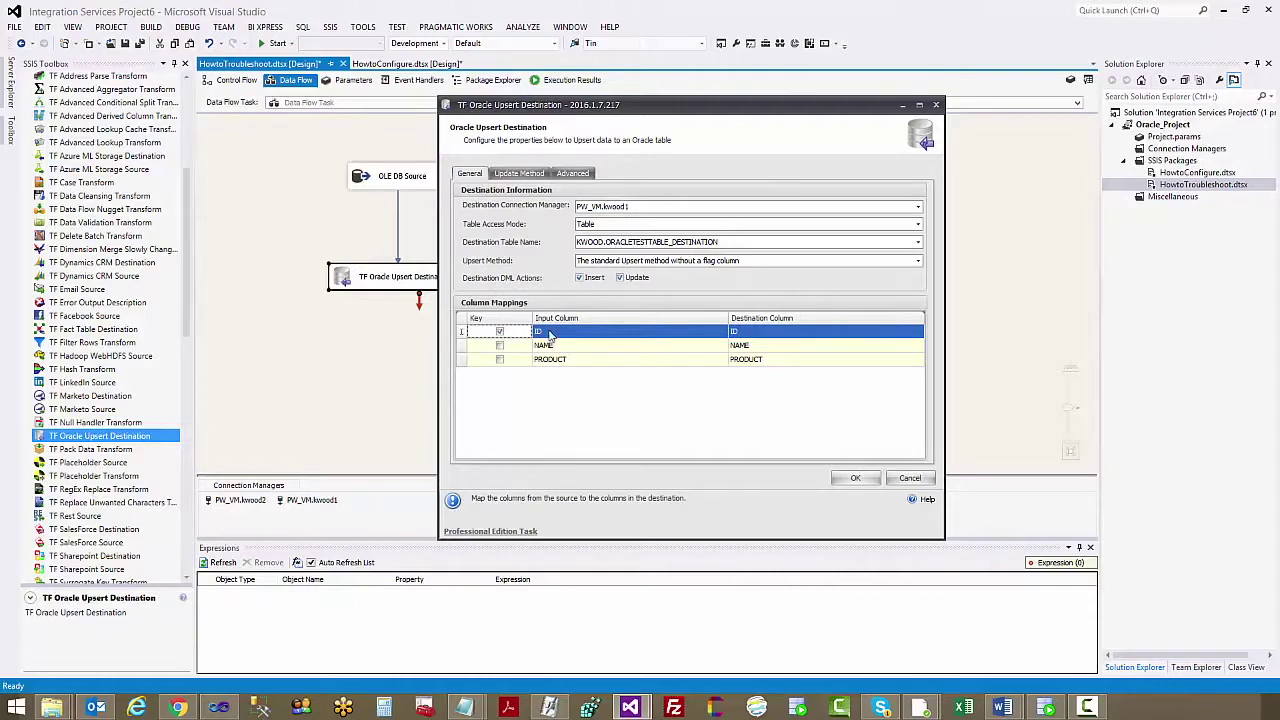
pyautogui.press('space')
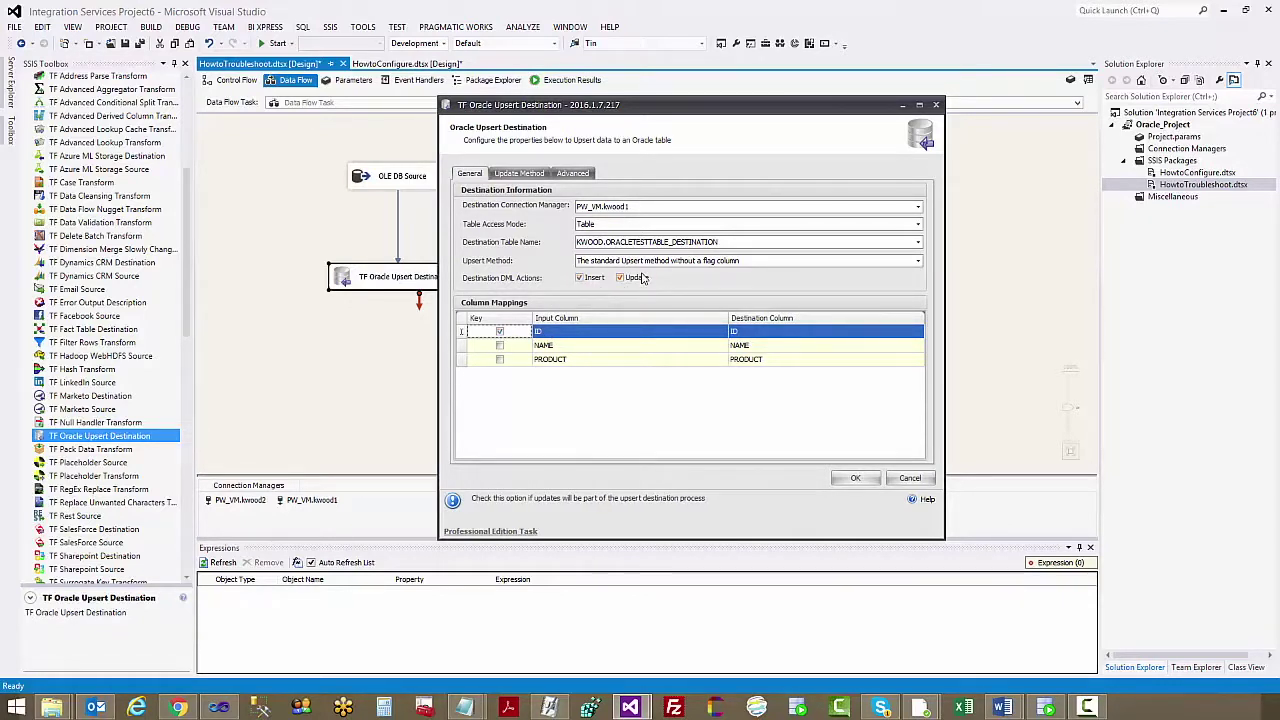
# - Save the destination settings and execute the data flow task, which fails at the upsert destination
pyautogui.click(871, 481)
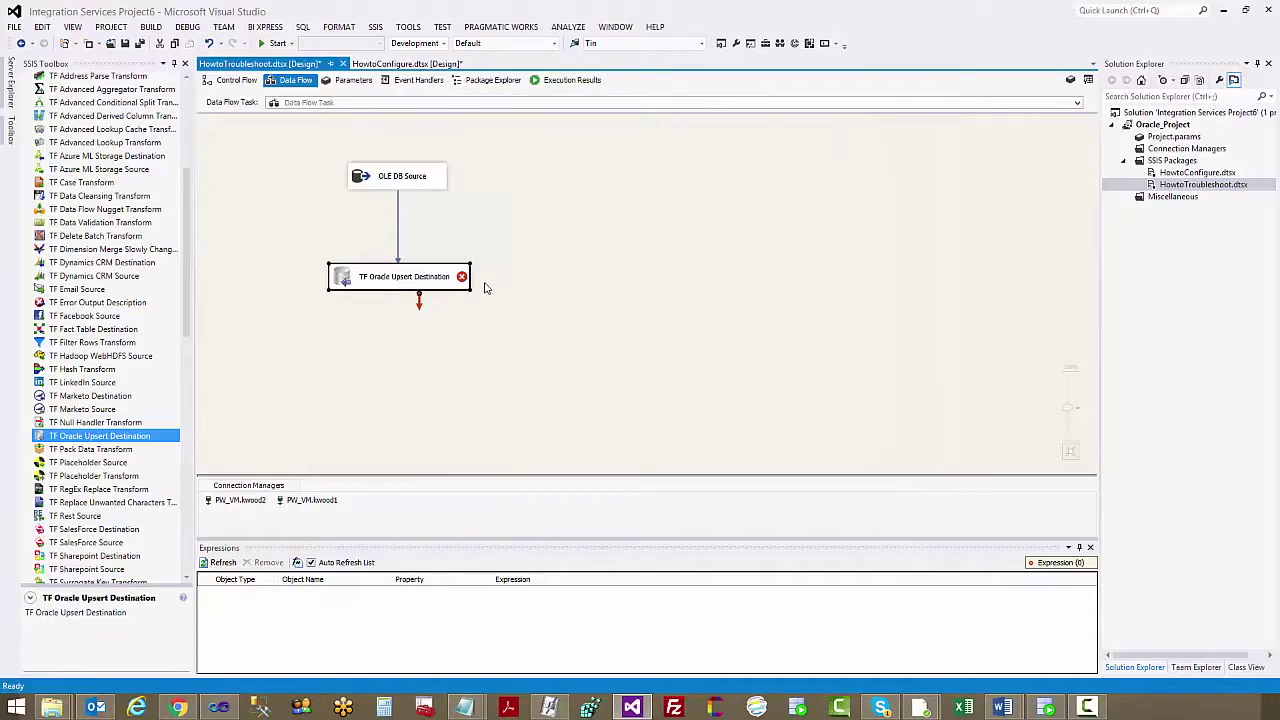
pyautogui.moveTo(465, 285)
pyautogui.doubleClick(404, 276)
pyautogui.moveTo(630, 93); pyautogui.dragTo(658, 115)
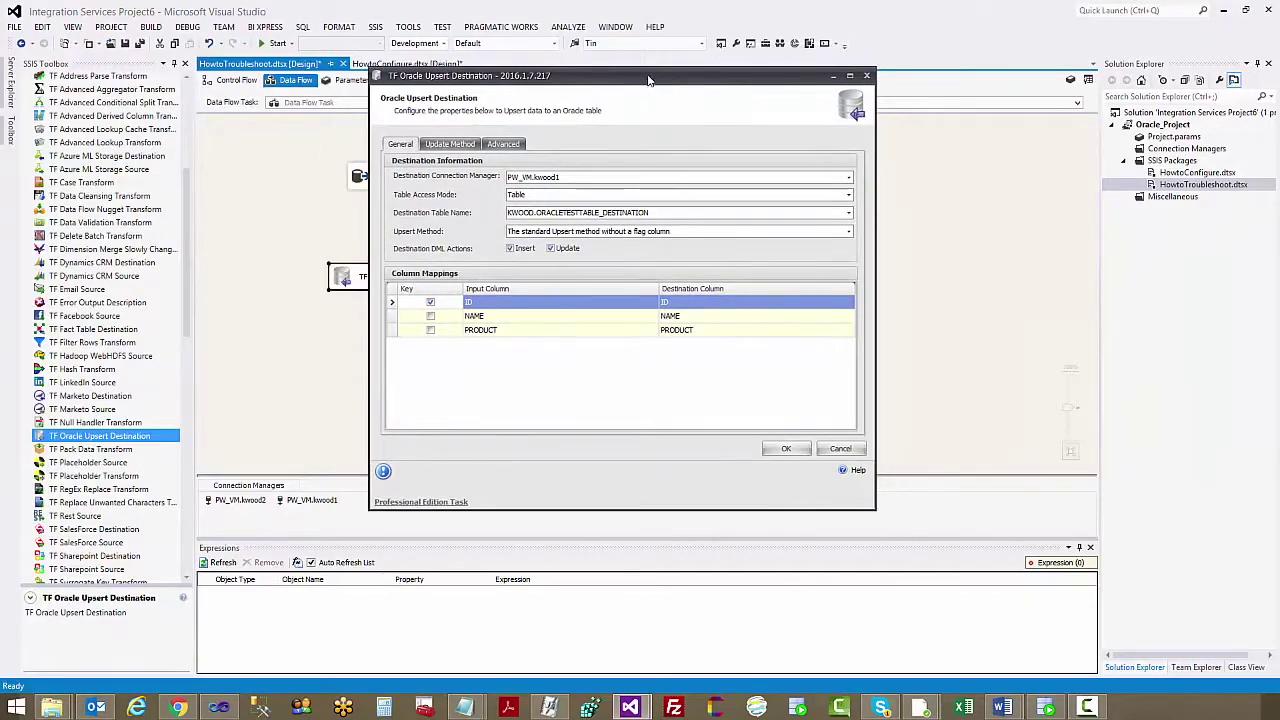
pyautogui.click(830, 485)
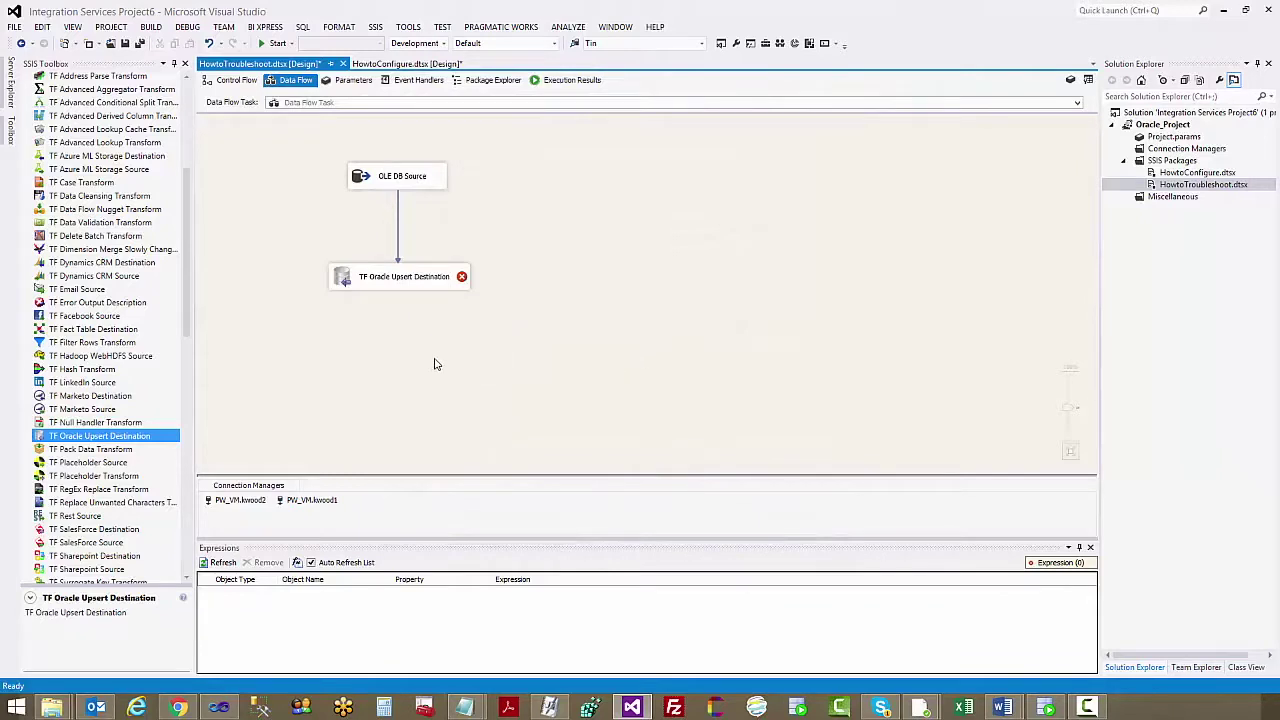
pyautogui.rightClick(502, 194)
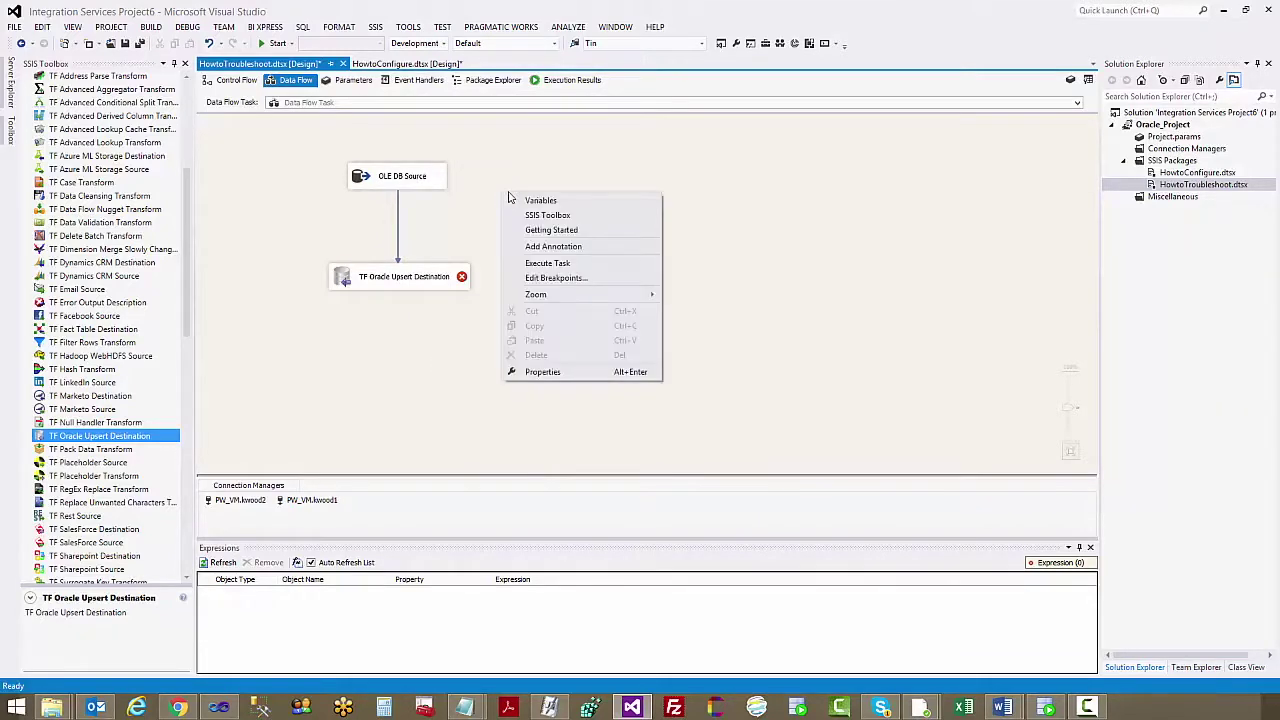
pyautogui.click(566, 263)
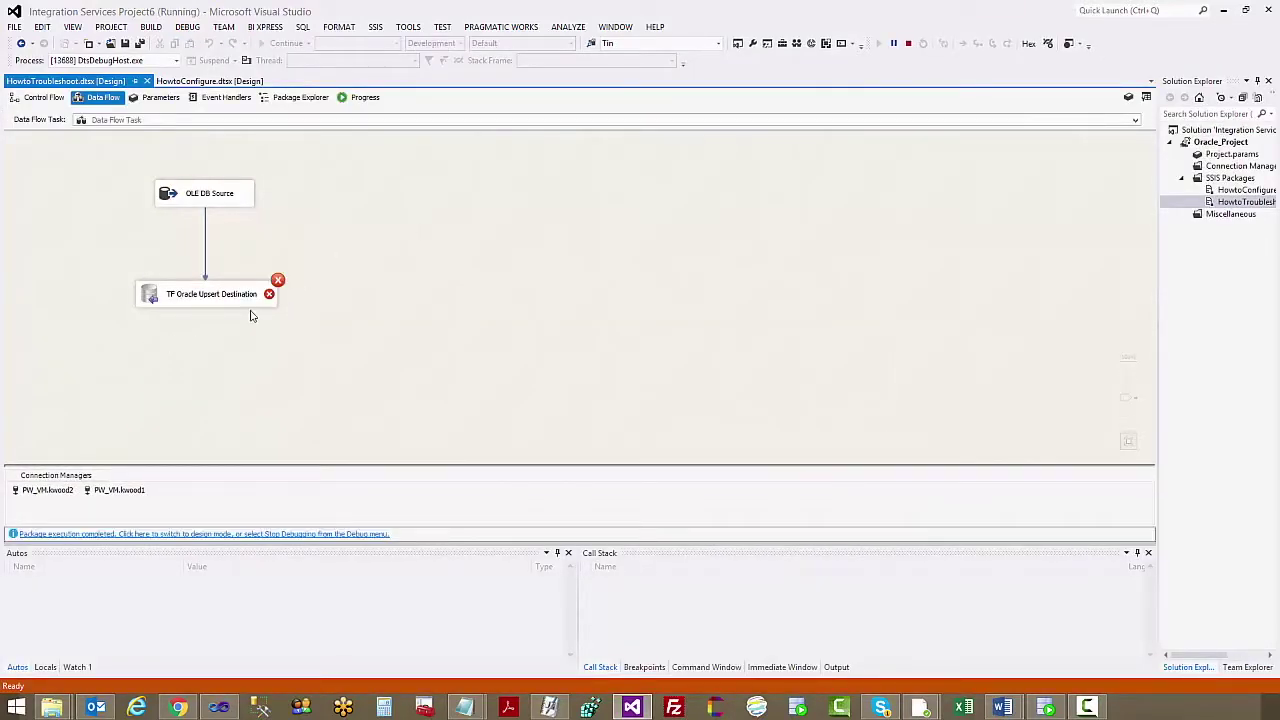
# - Select the unique index/primary key error in the Progress log and open a new Notepad window
pyautogui.click(366, 97)
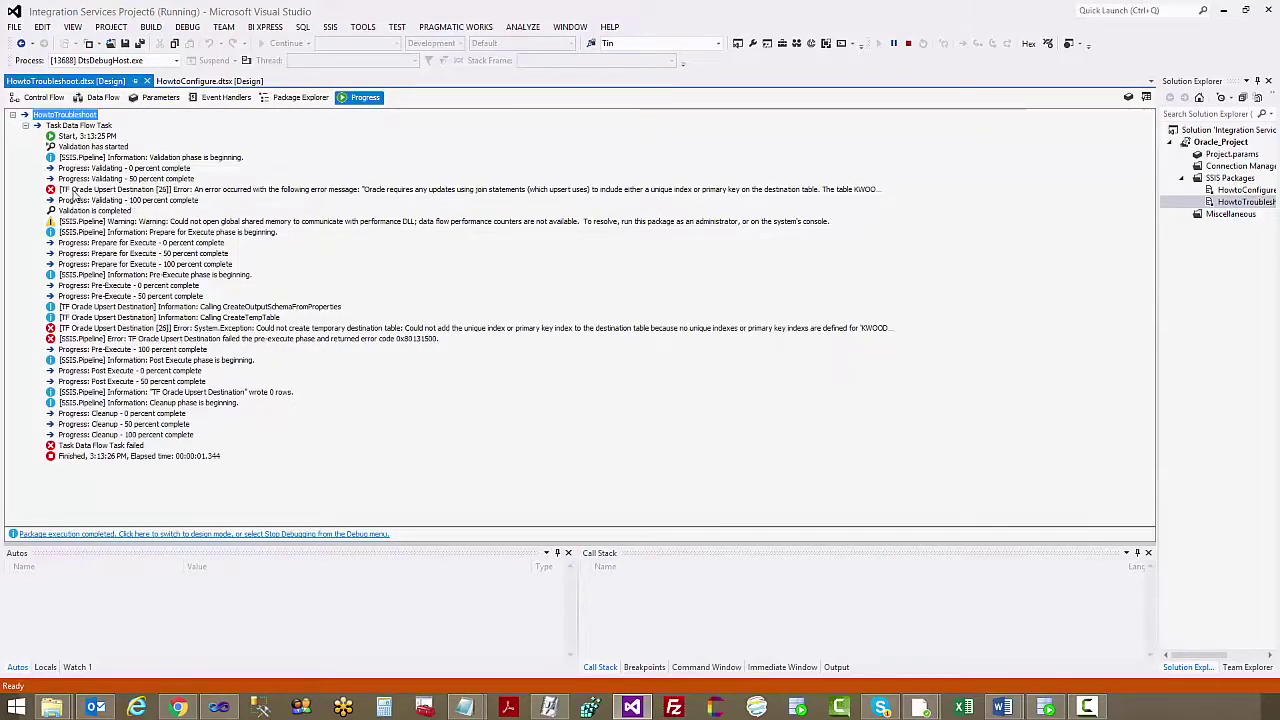
pyautogui.click(78, 191)
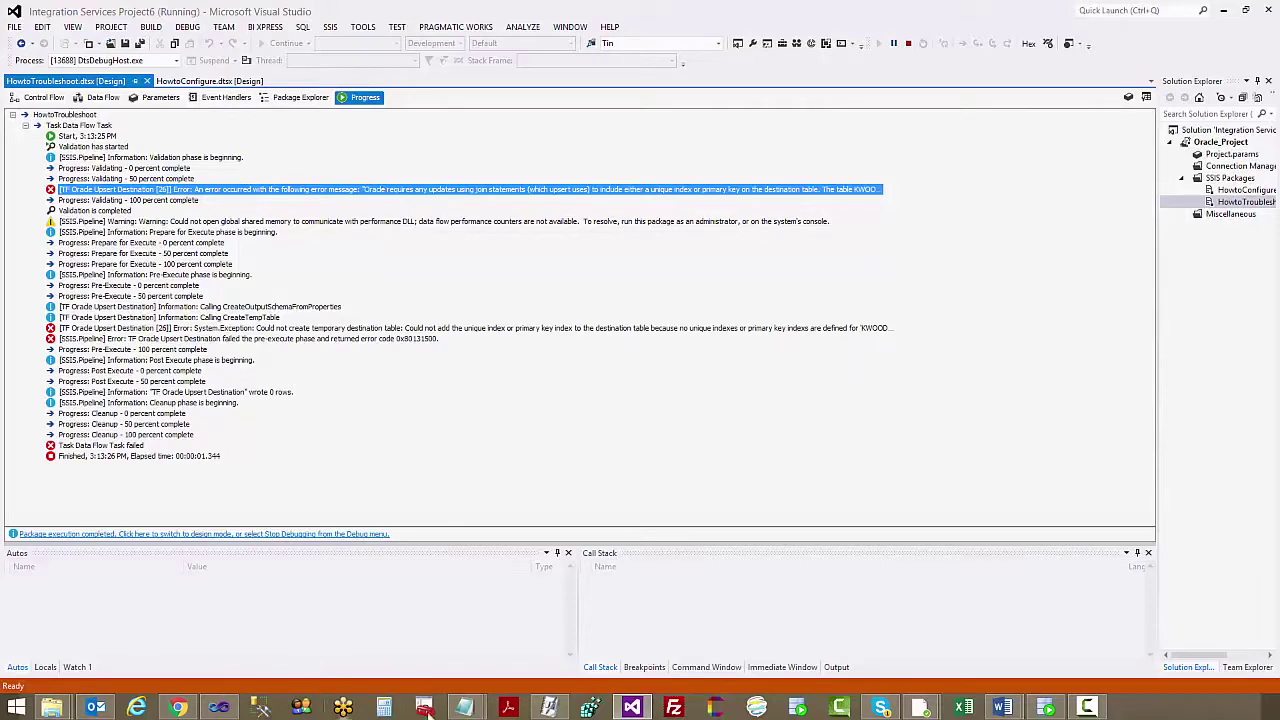
pyautogui.rightClick(464, 707)
pyautogui.click(470, 641)
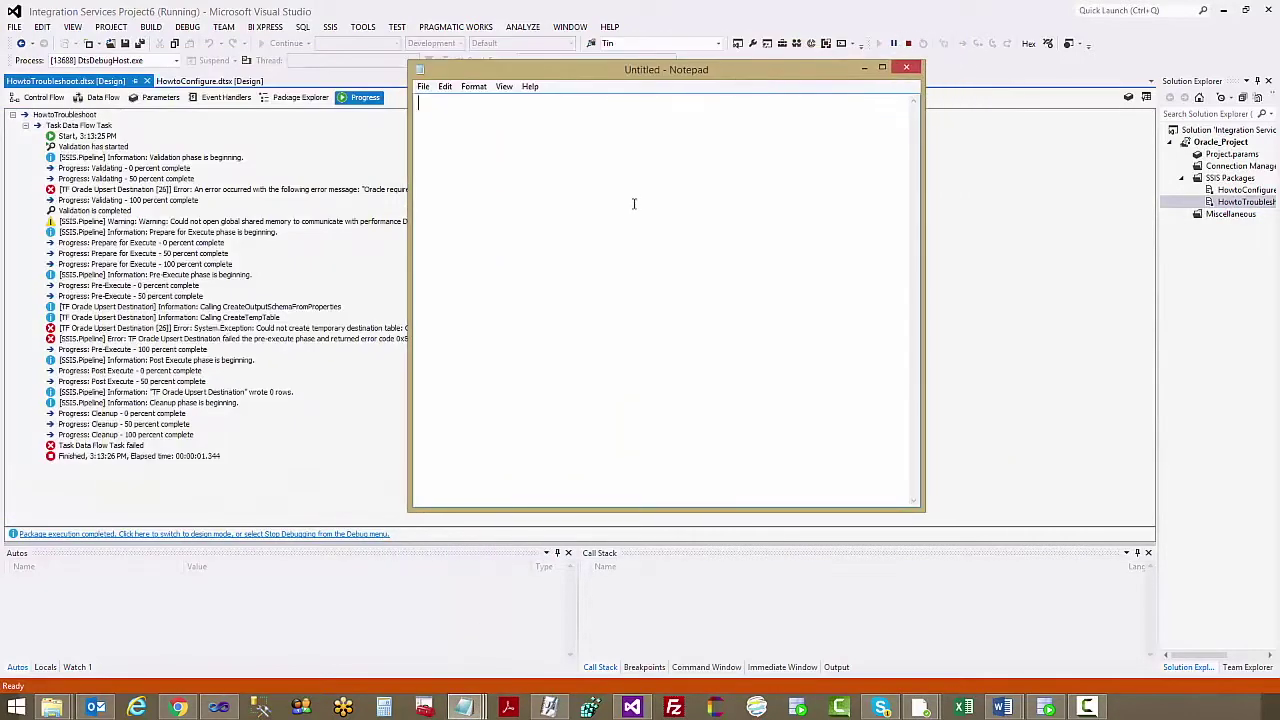
# - Paste the KWOOD.ORACLETESTTABLE_DESTINATION primary key error into Notepad and return to Visual Studio
pyautogui.write('[TF Oracle Upsert Destination [26]] Error: An error occurred with the following error message: "Oracle requires any updates using join statements (which upsert uses) to include either a unique index or primary key on the destination table. The table KWOOD.ORACLETESTTABLE_DESTINATION does not have a unique index or primary key and cannot be used for upsert.".')
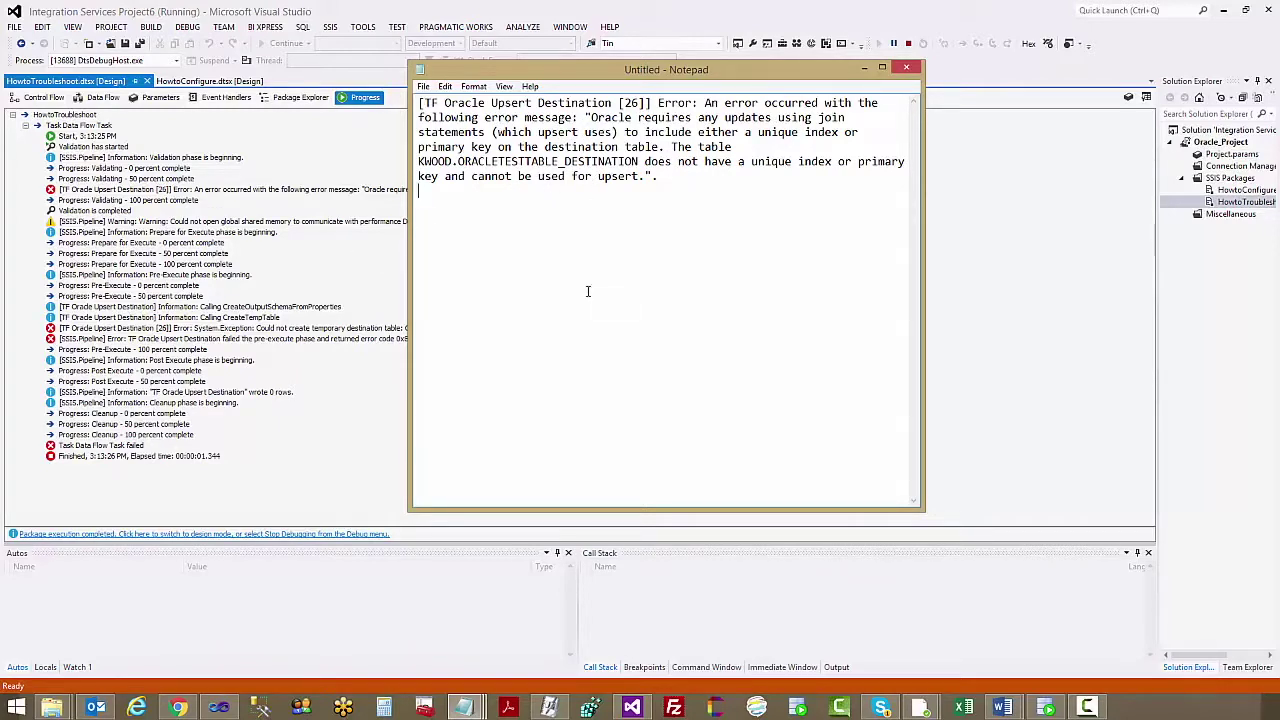
pyautogui.click(293, 297)
pyautogui.click(116, 100)
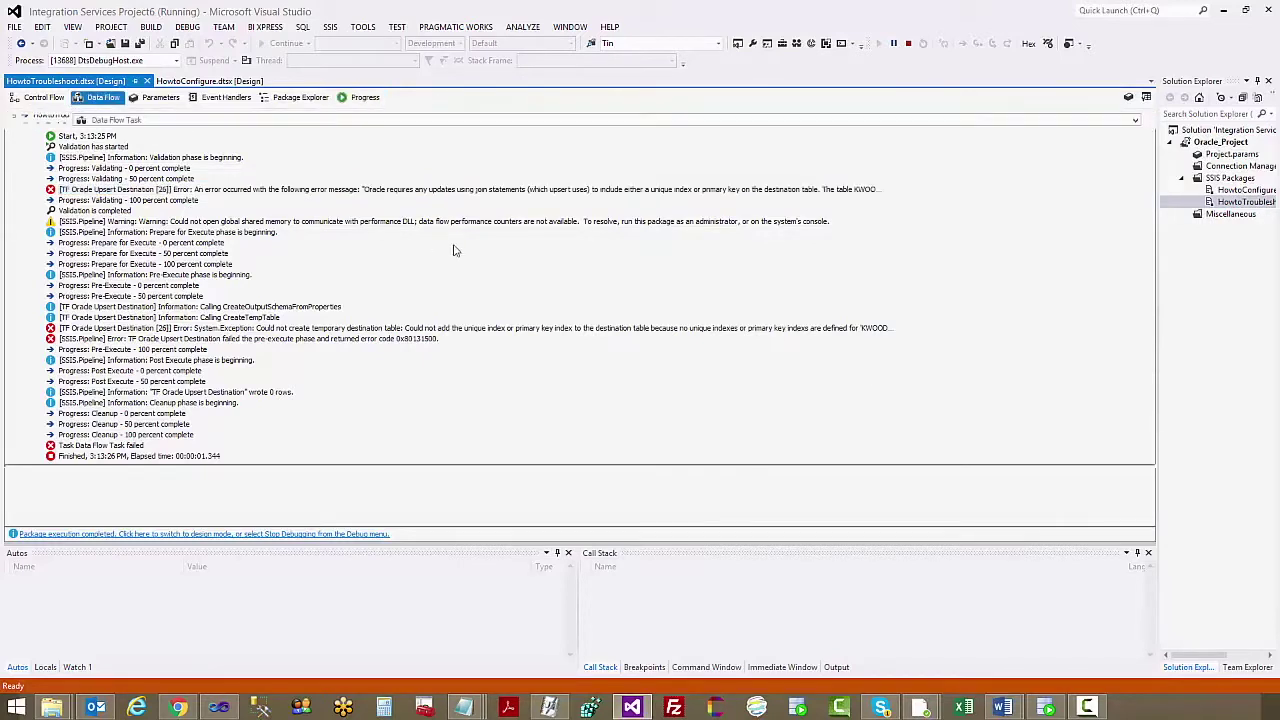
# - Stop debugging and review the upsert destination's mappings without changing them
pyautogui.click(908, 43)
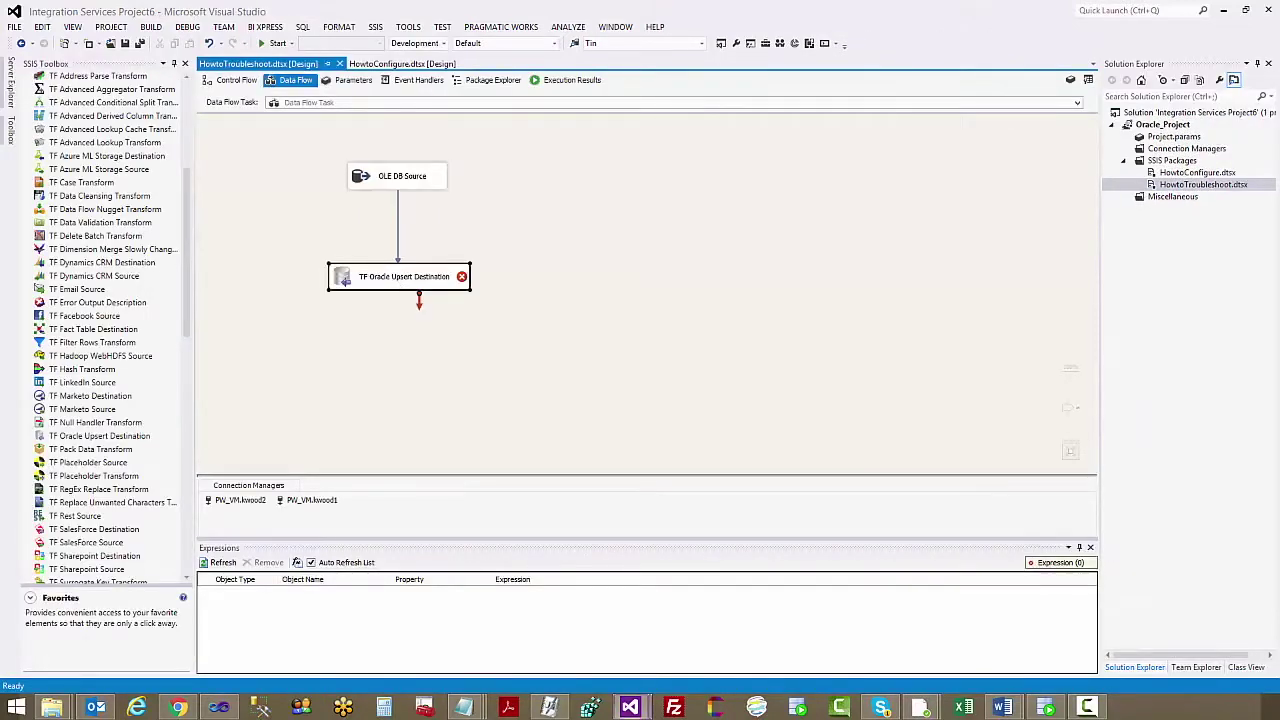
pyautogui.doubleClick(400, 277)
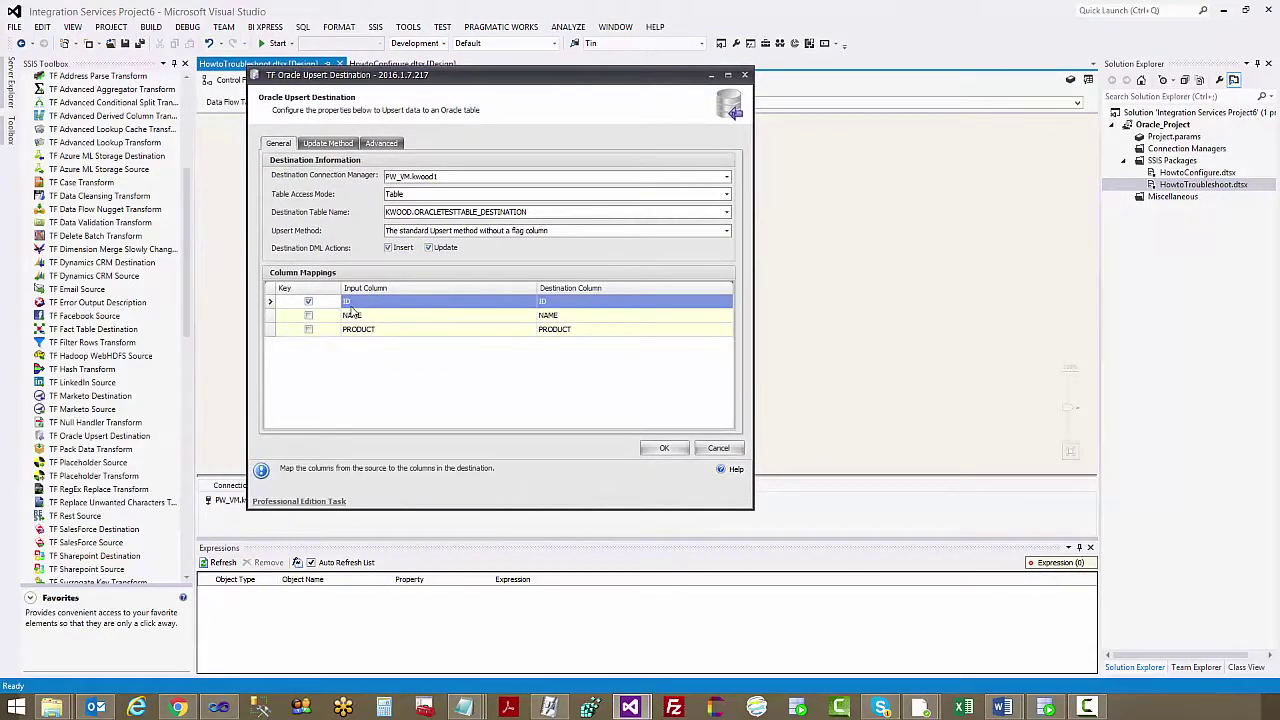
pyautogui.click(718, 449)
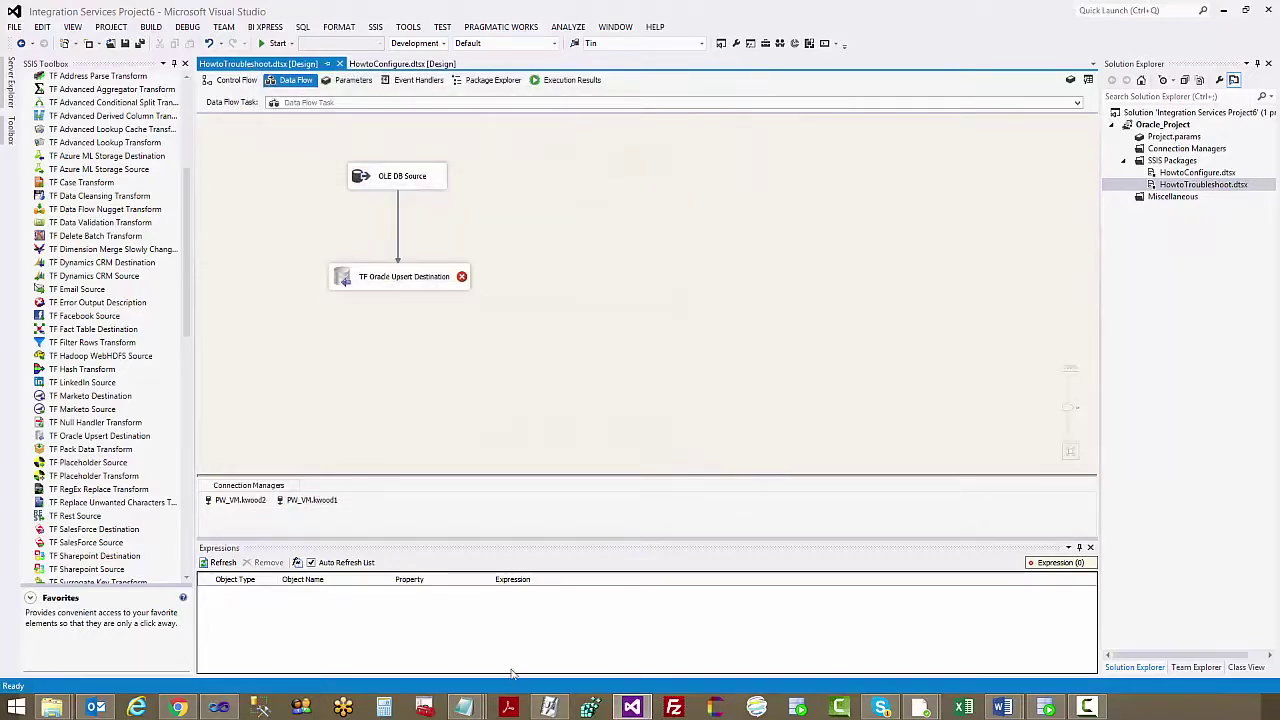
pyautogui.moveTo(465, 708)
# - In Oracle SQL Developer, make ID the primary key of ORACLETESTTABLE_DESTINATION, then return to Visual Studio
pyautogui.click(1046, 708)
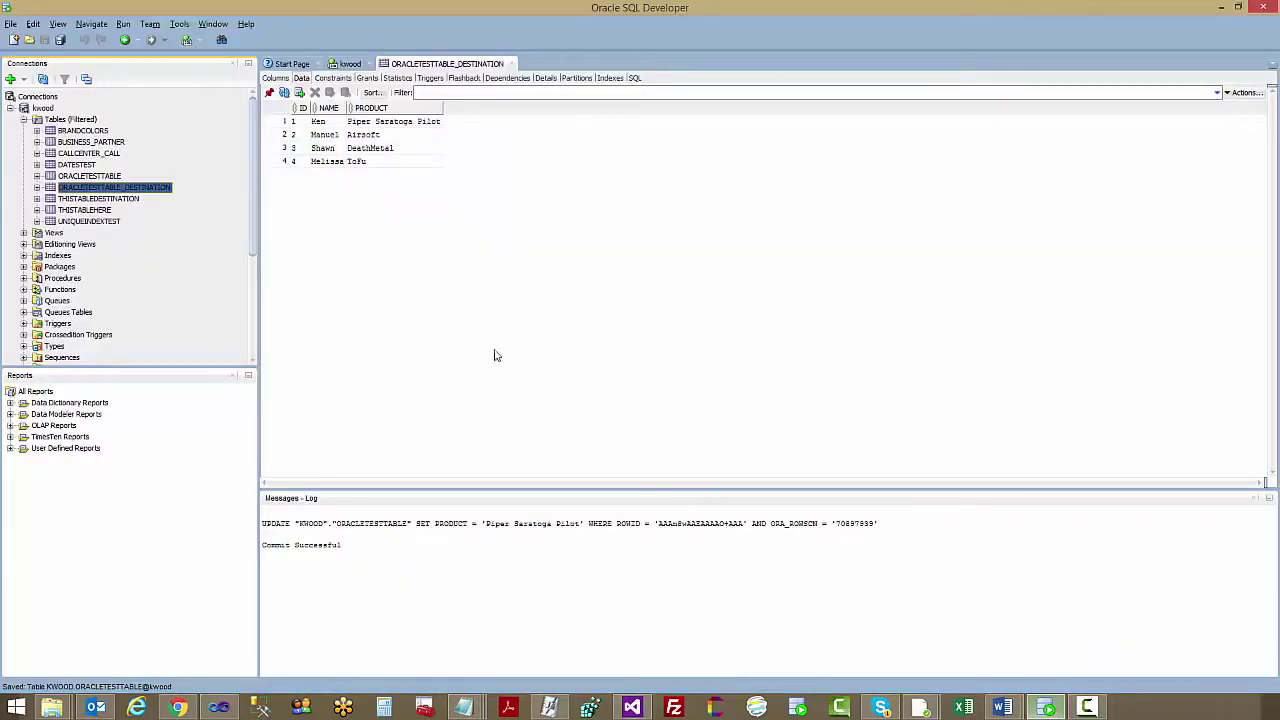
pyautogui.click(100, 166)
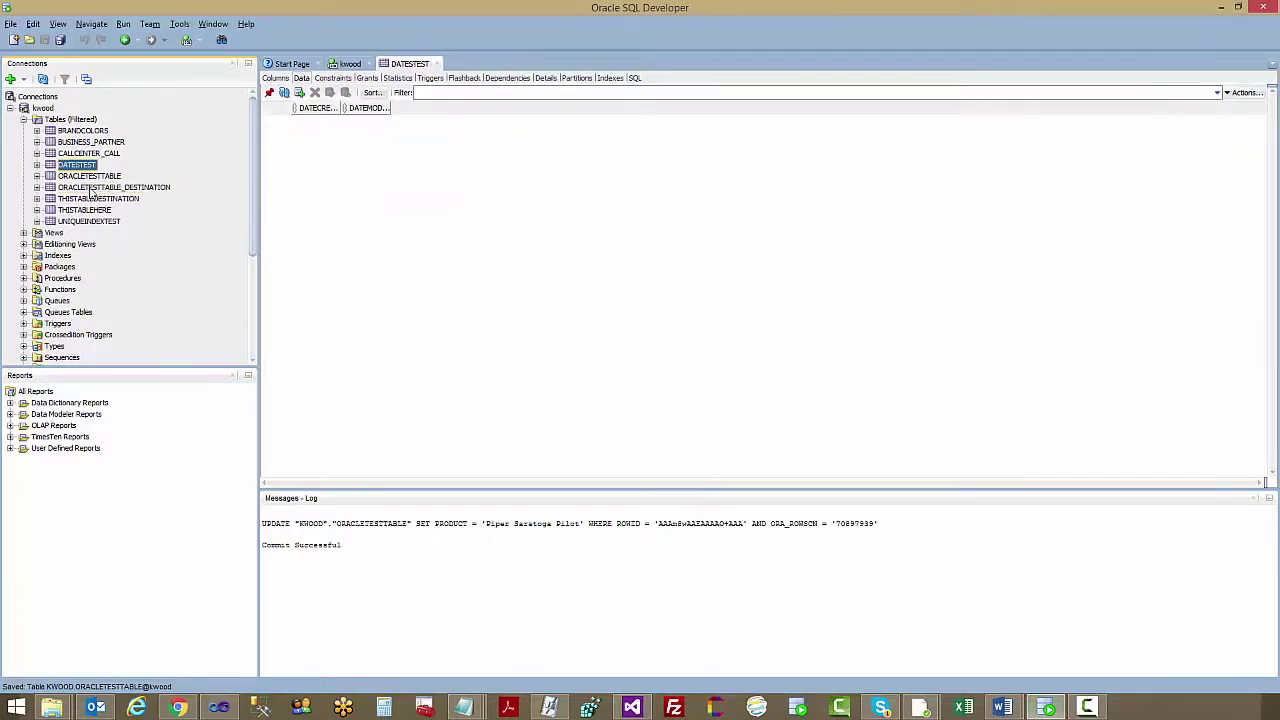
pyautogui.click(100, 188)
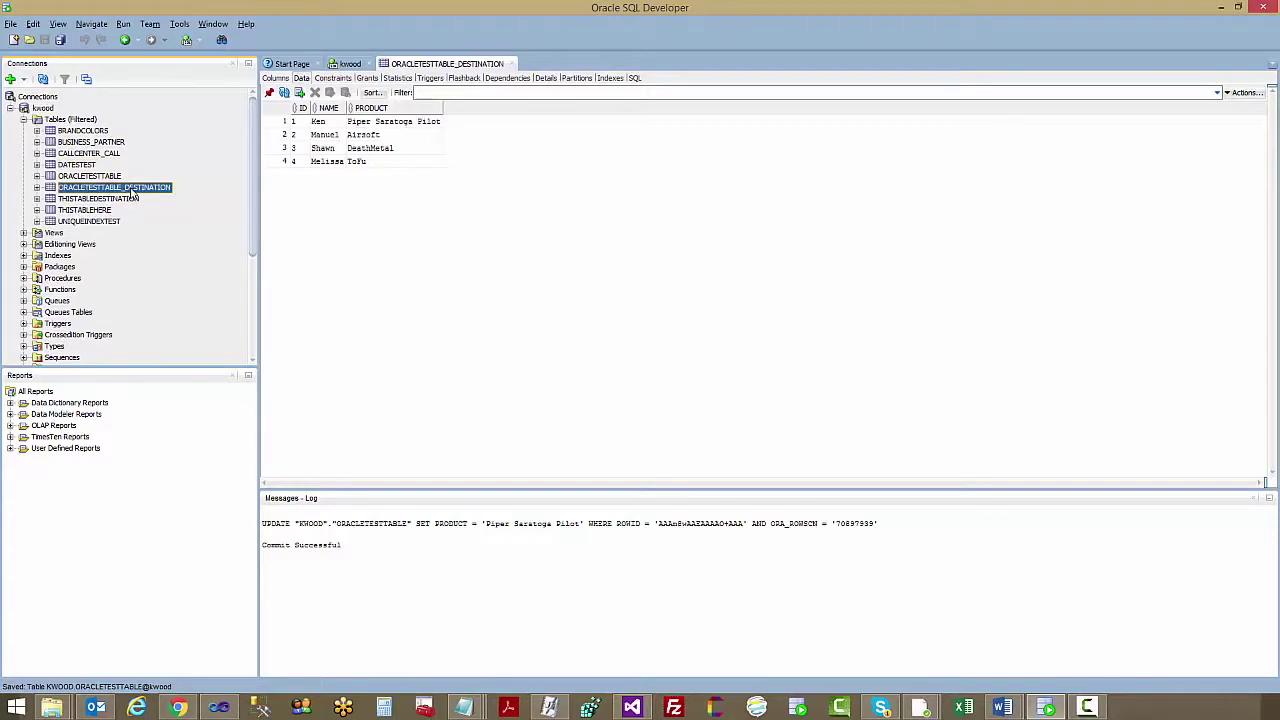
pyautogui.rightClick(131, 192)
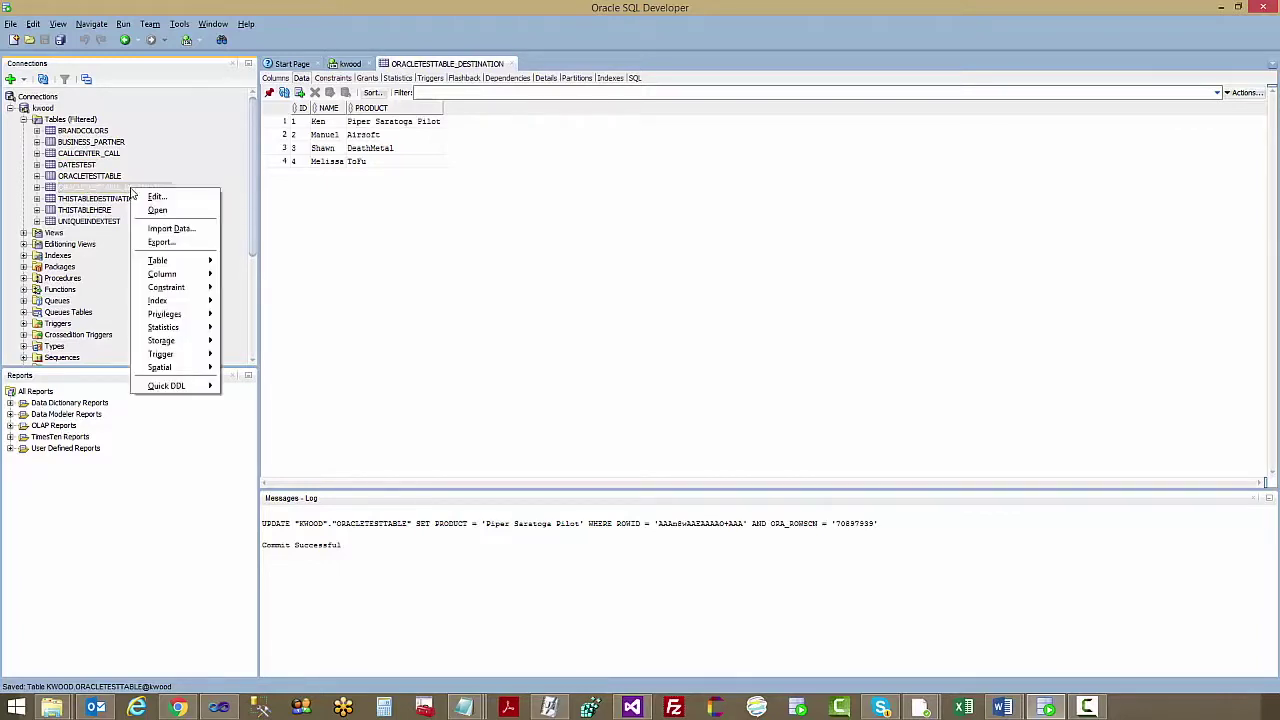
pyautogui.click(158, 197)
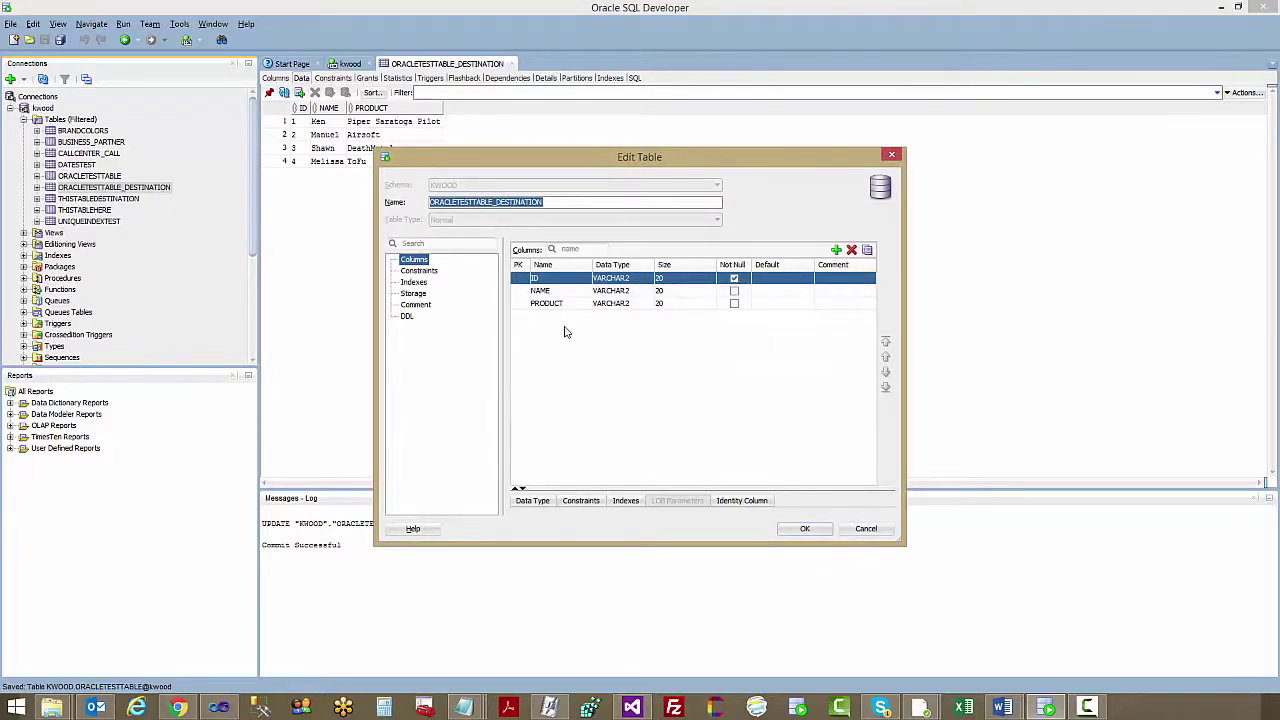
pyautogui.click(519, 278)
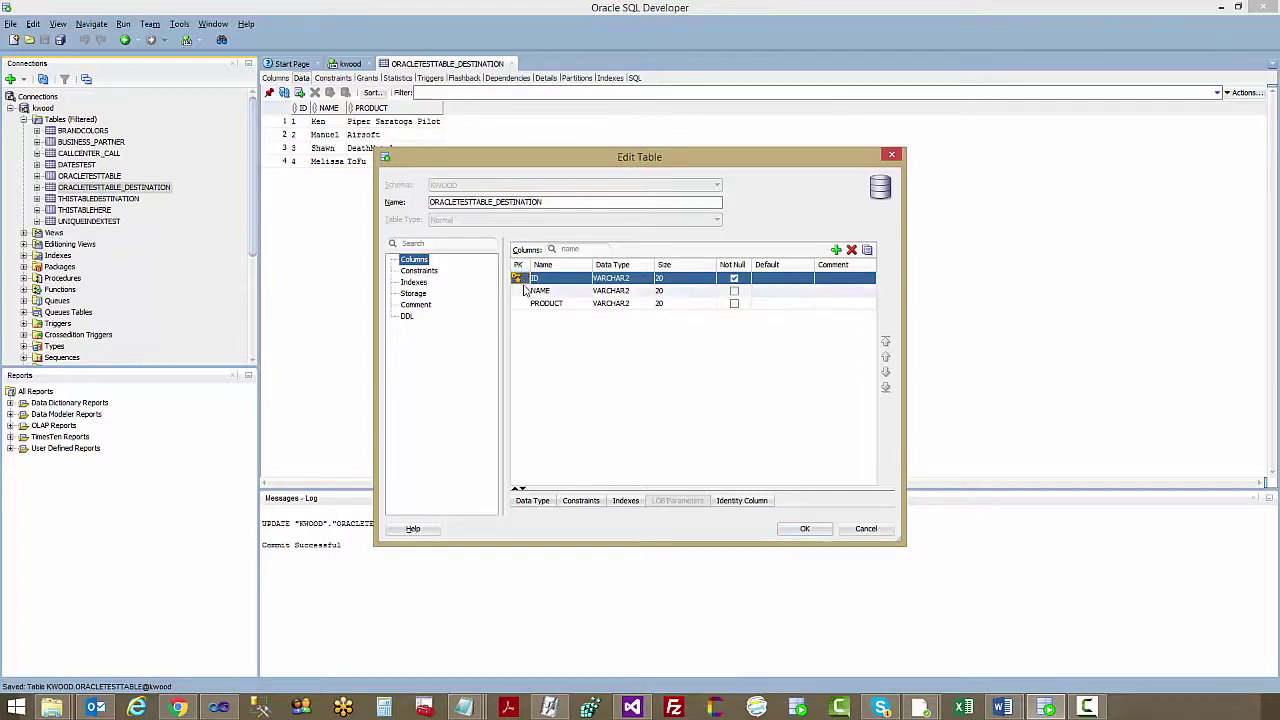
pyautogui.click(805, 528)
pyautogui.click(428, 322)
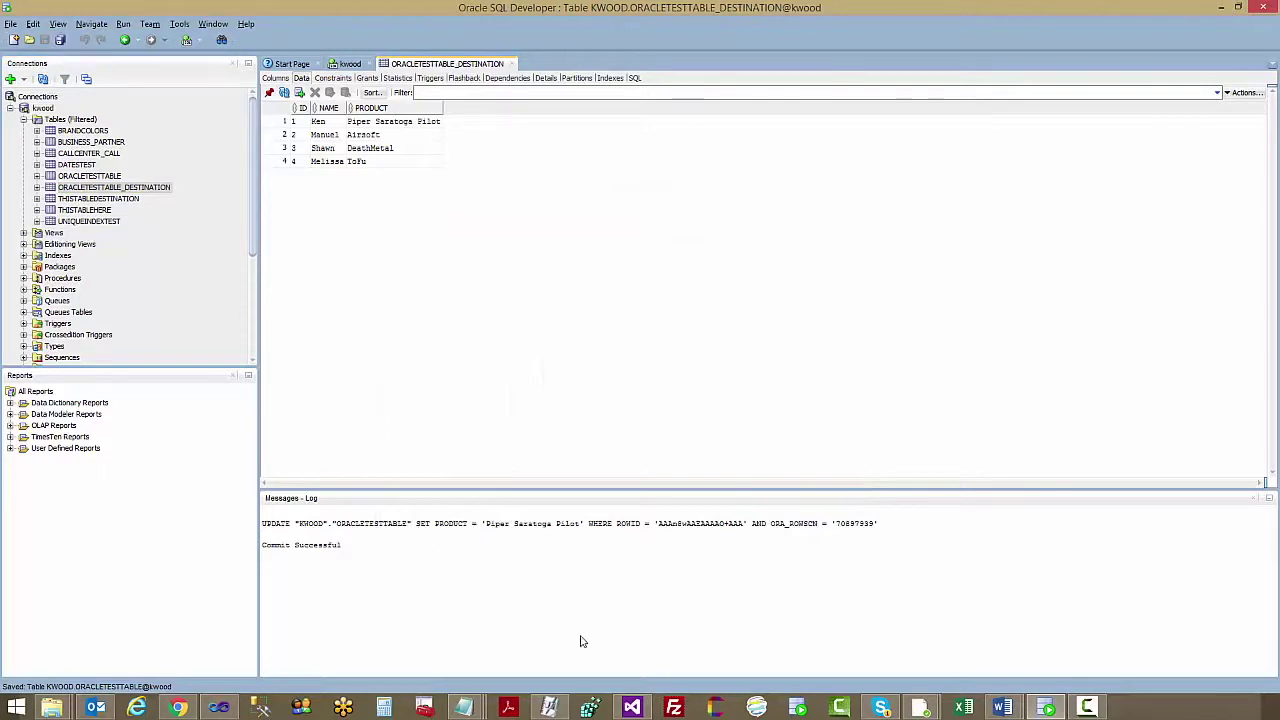
pyautogui.click(632, 707)
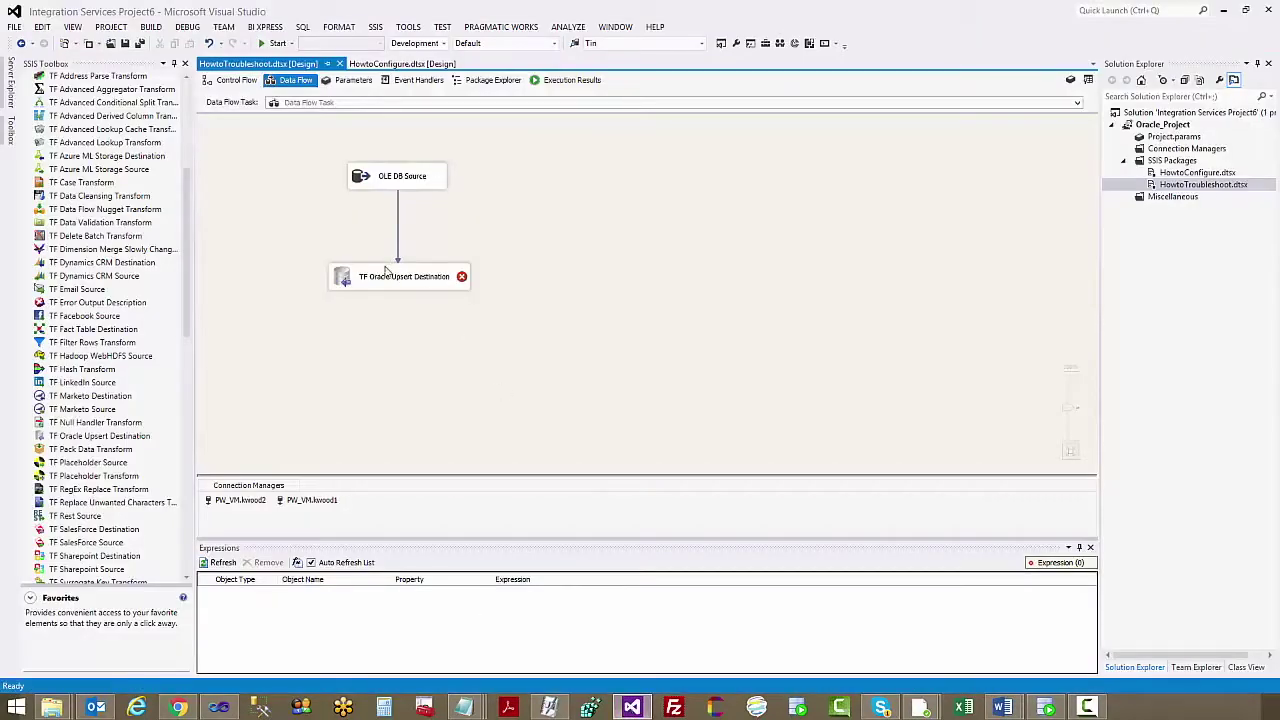
# - Re-confirm PW_VM.kwood1 as the TF Oracle Upsert Destination's connection manager and accept the settings
pyautogui.click(383, 270)
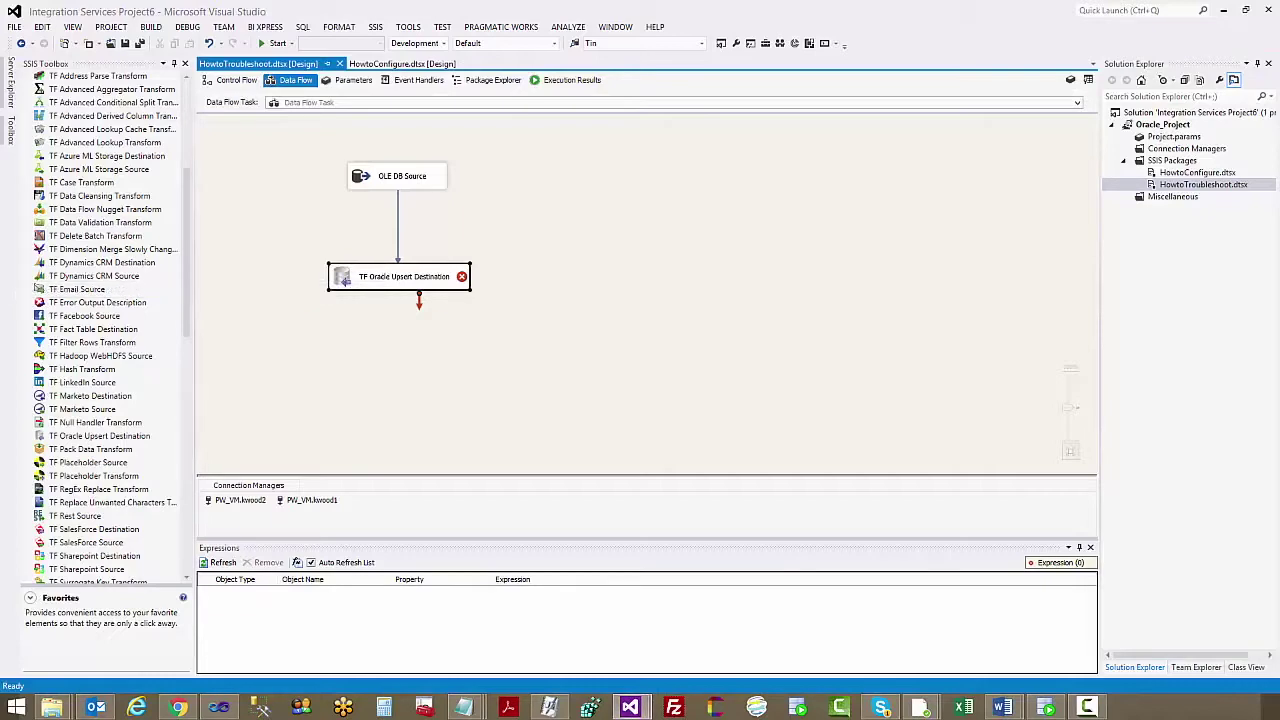
pyautogui.doubleClick(383, 270)
pyautogui.click(518, 147)
pyautogui.click(518, 147)
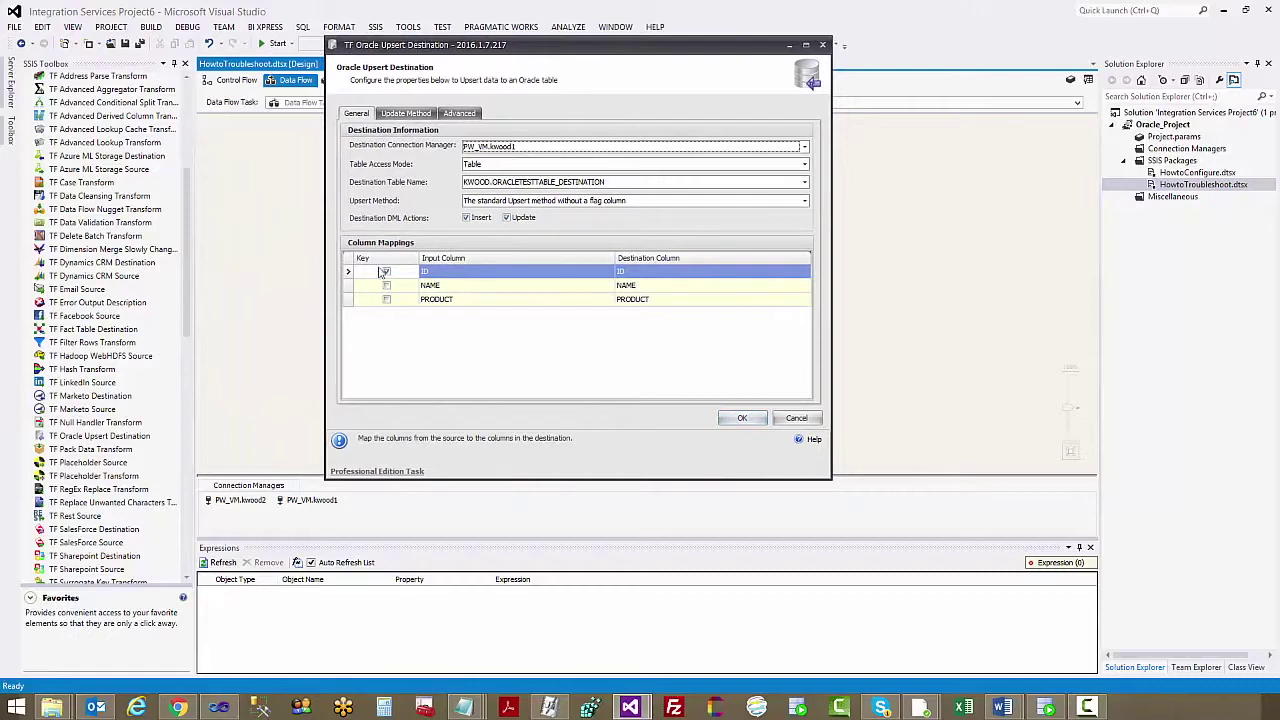
pyautogui.click(742, 418)
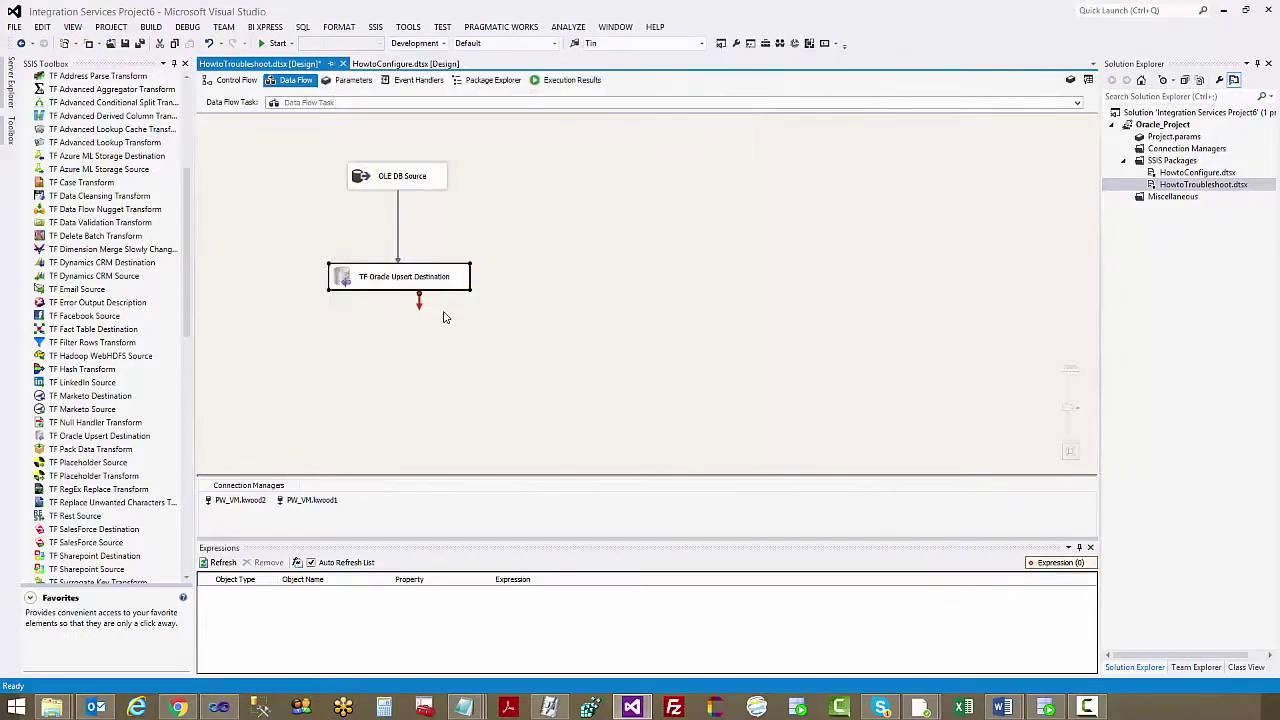
pyautogui.click(455, 340)
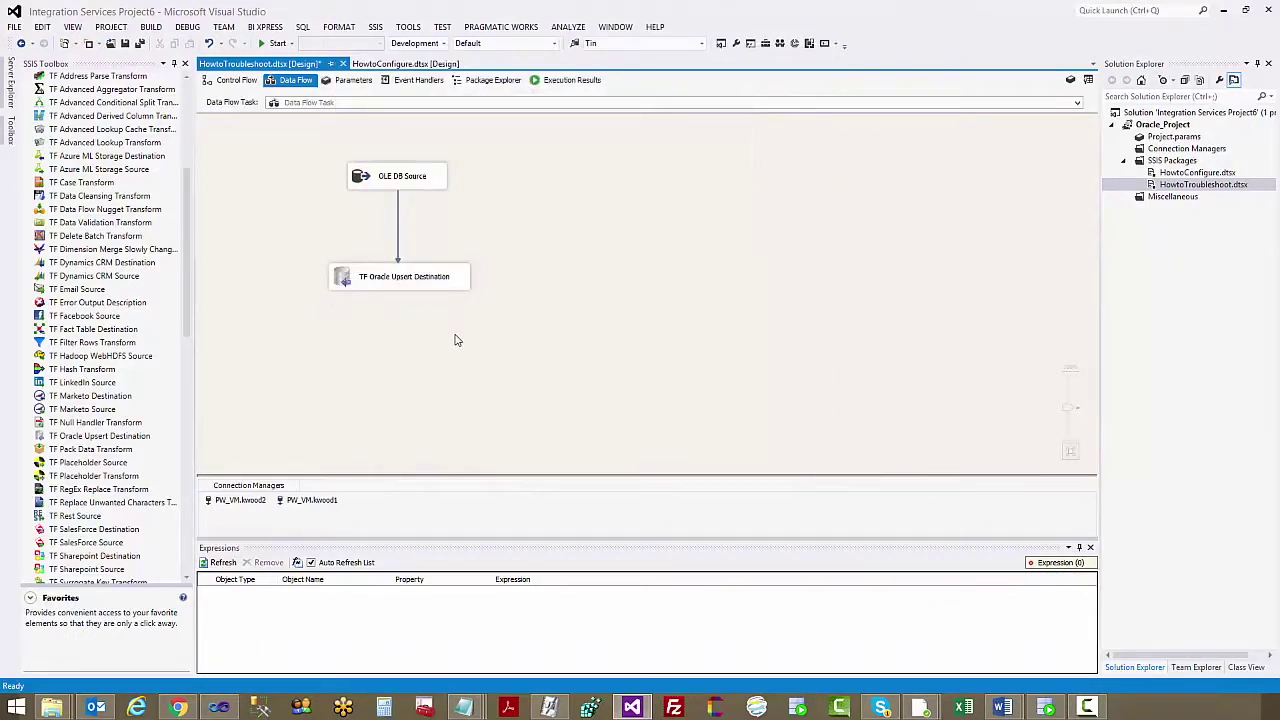
# - Execute the data flow task and view the Progress log of the failed run
pyautogui.rightClick(518, 202)
pyautogui.click(572, 275)
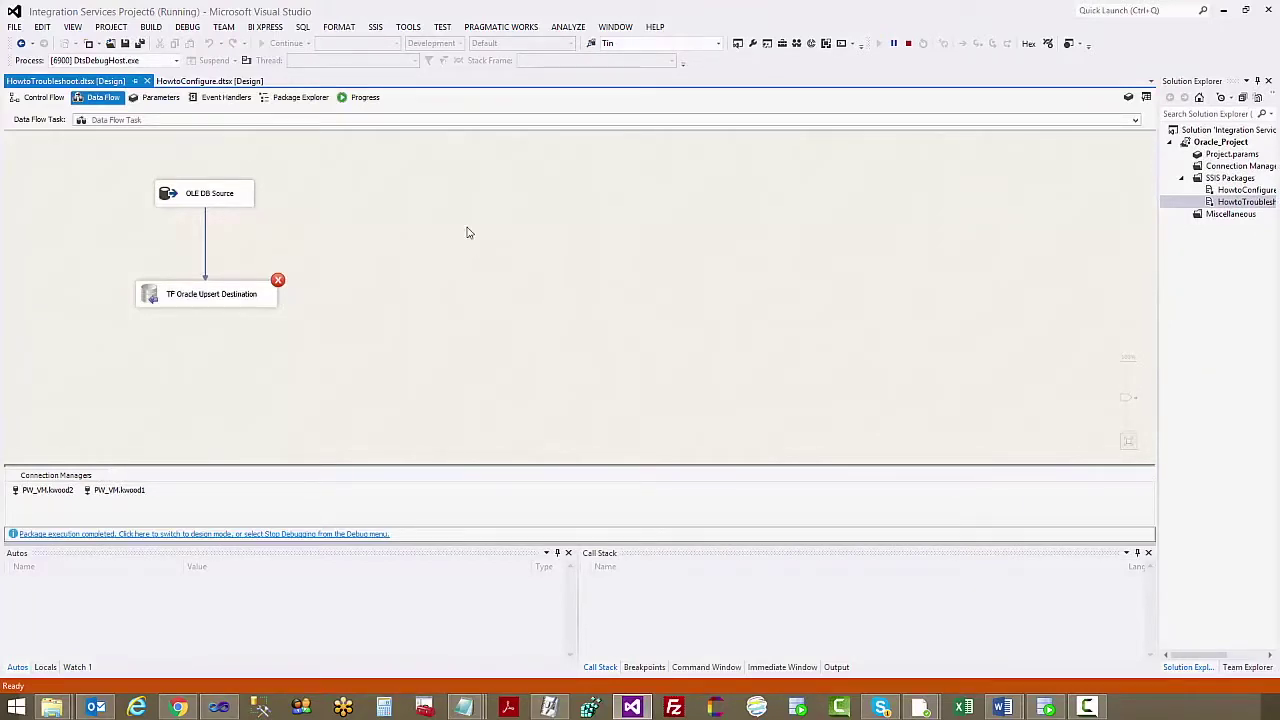
pyautogui.click(366, 99)
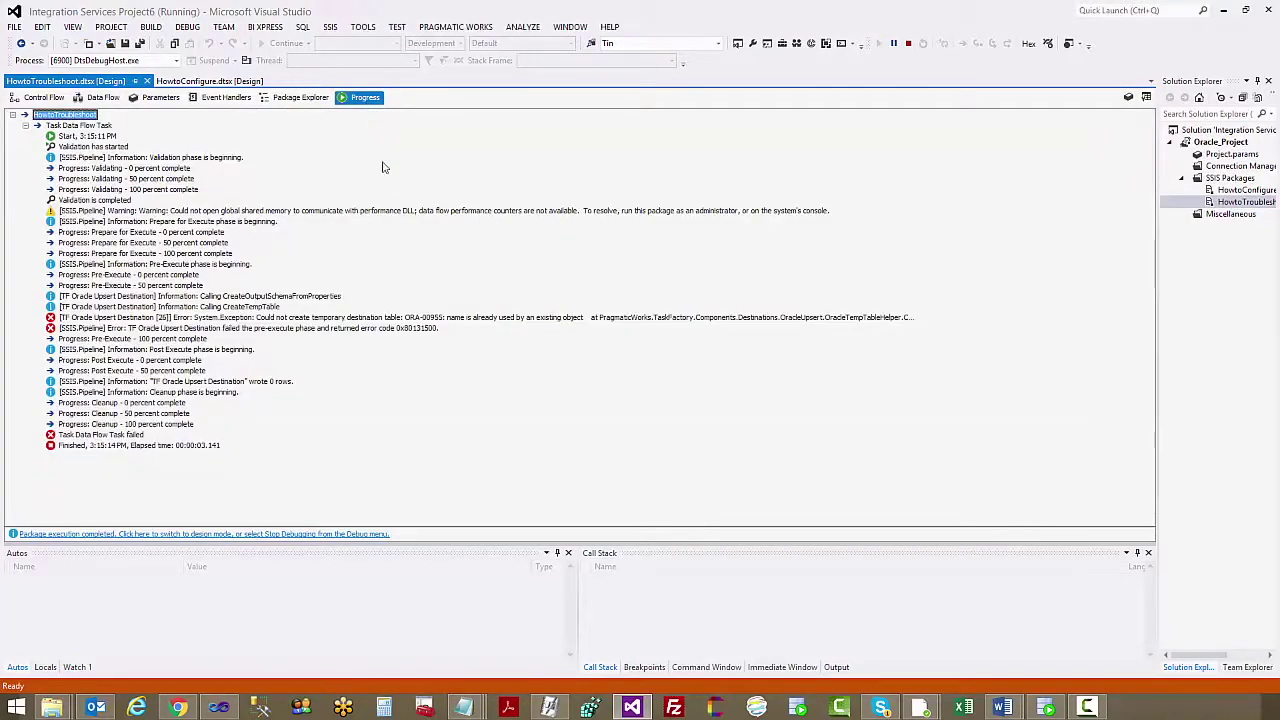
# - Replace the old Notepad text with the copied ORA-00955 temporary destination table error
pyautogui.click(404, 318)
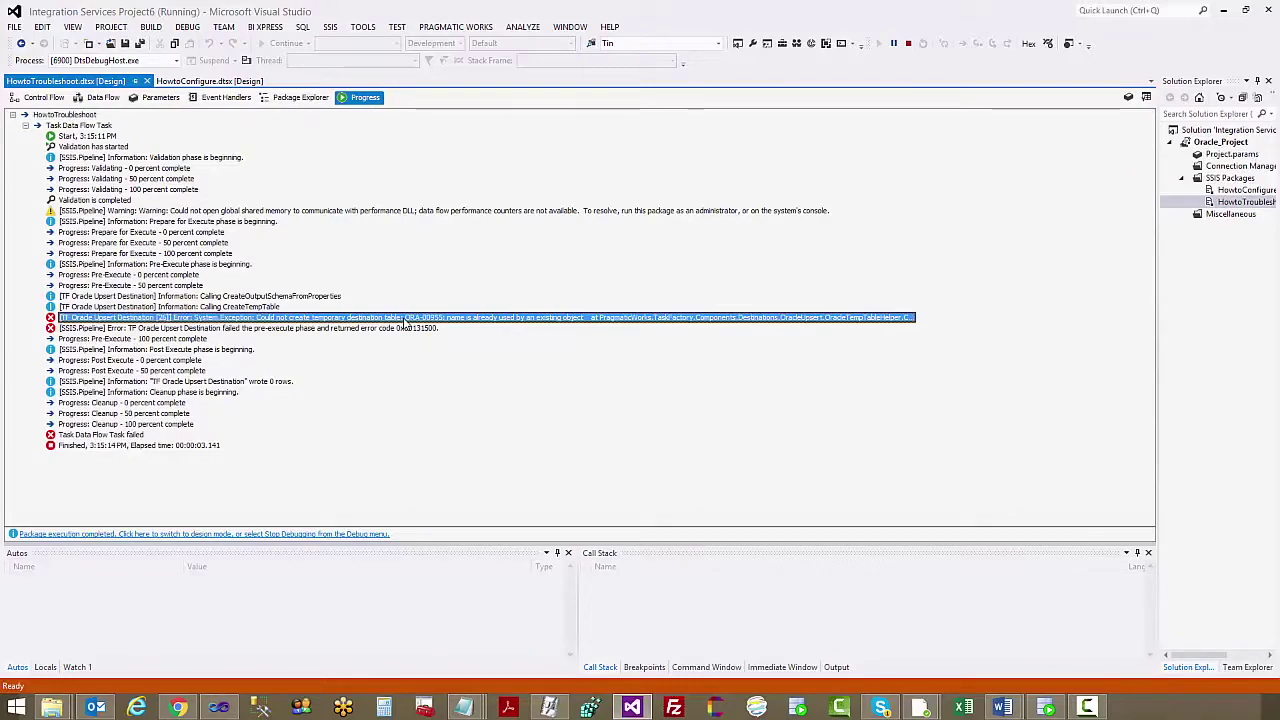
pyautogui.click(463, 707)
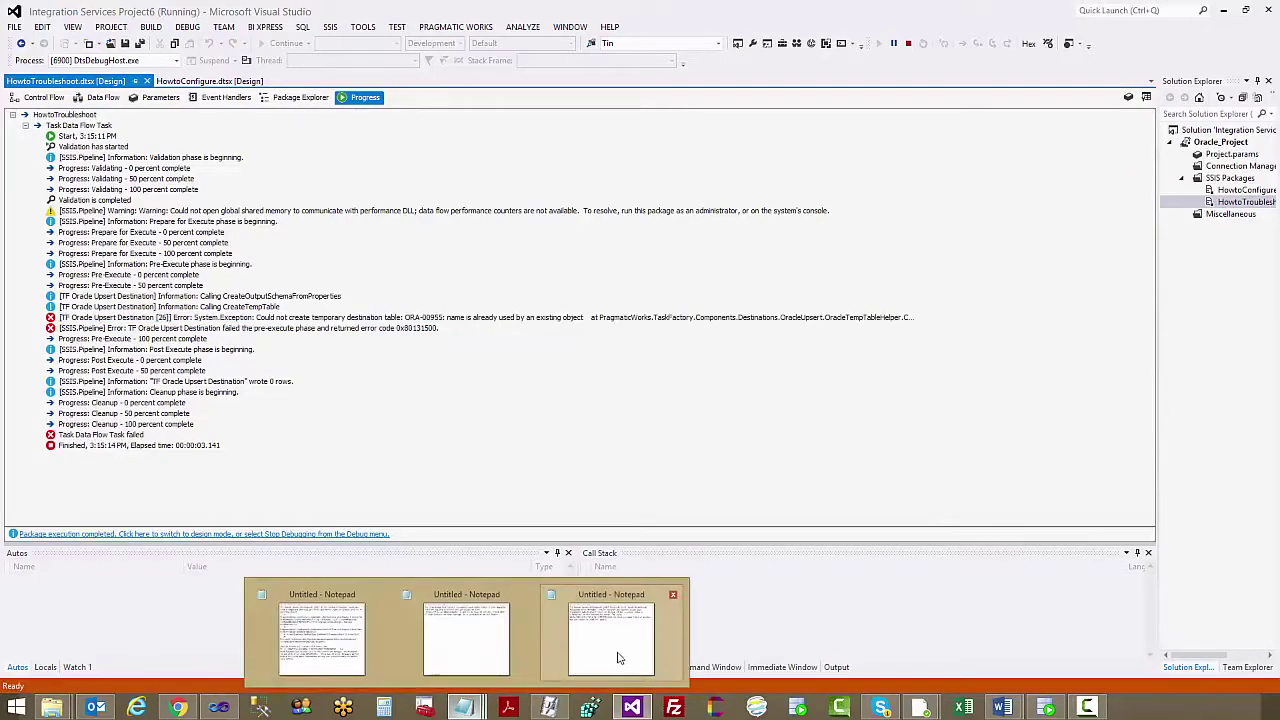
pyautogui.click(619, 659)
pyautogui.hotkey('ctrl', 'a')
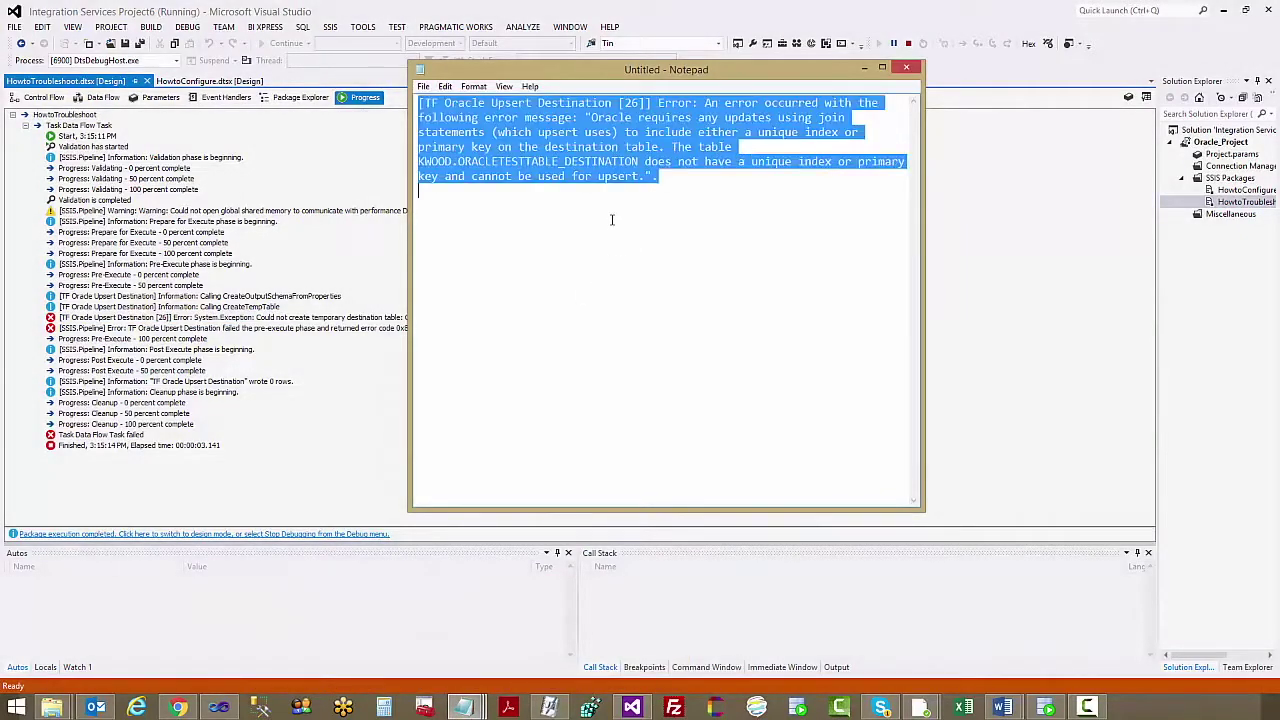
pyautogui.press('Delete')
pyautogui.hotkey('ctrl', 'v')
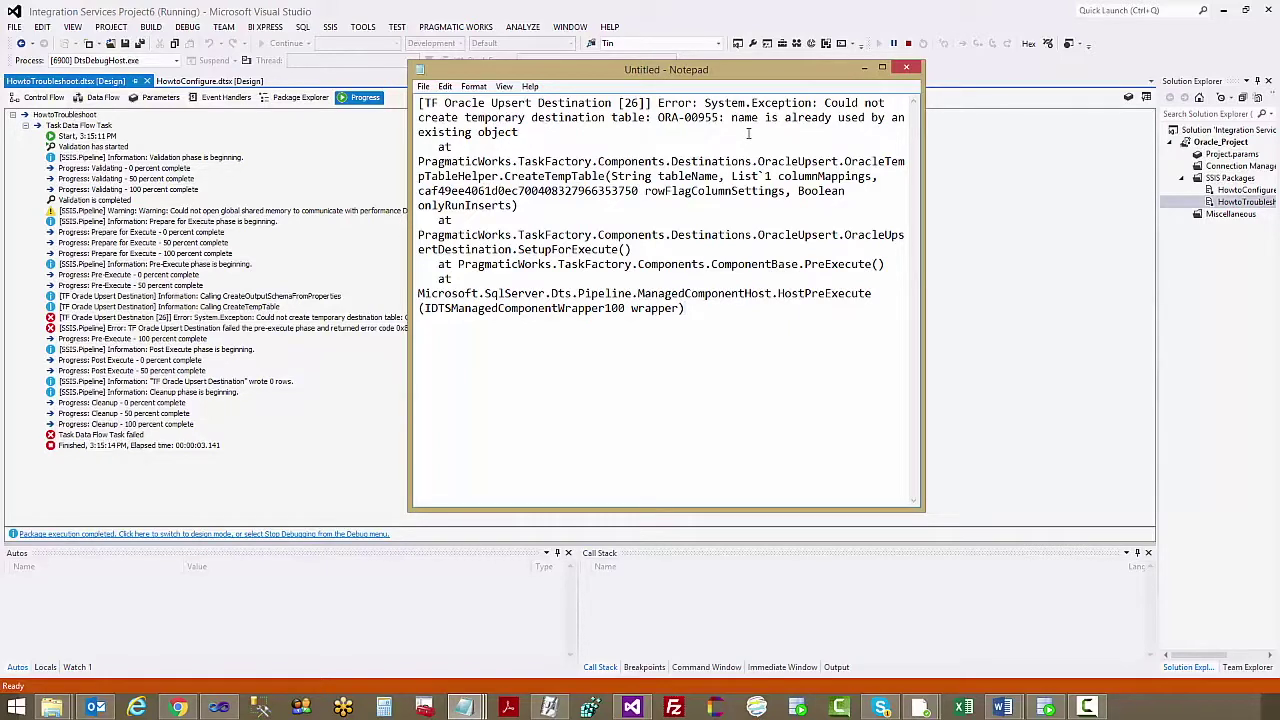
pyautogui.moveTo(465, 116); pyautogui.dragTo(605, 118)
pyautogui.click(606, 141)
pyautogui.click(535, 7)
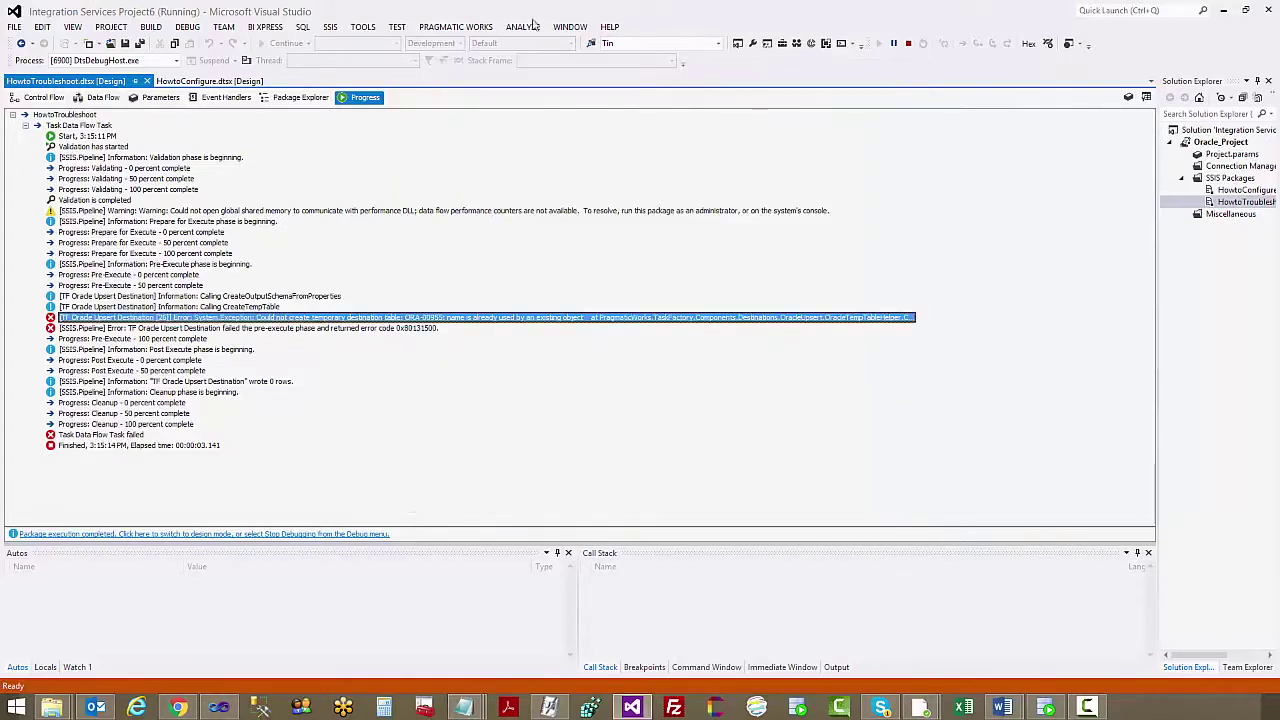
# - Stop debugging and return to the HowtoTroubleshoot.dtsx Data Flow design canvas
pyautogui.click(909, 45)
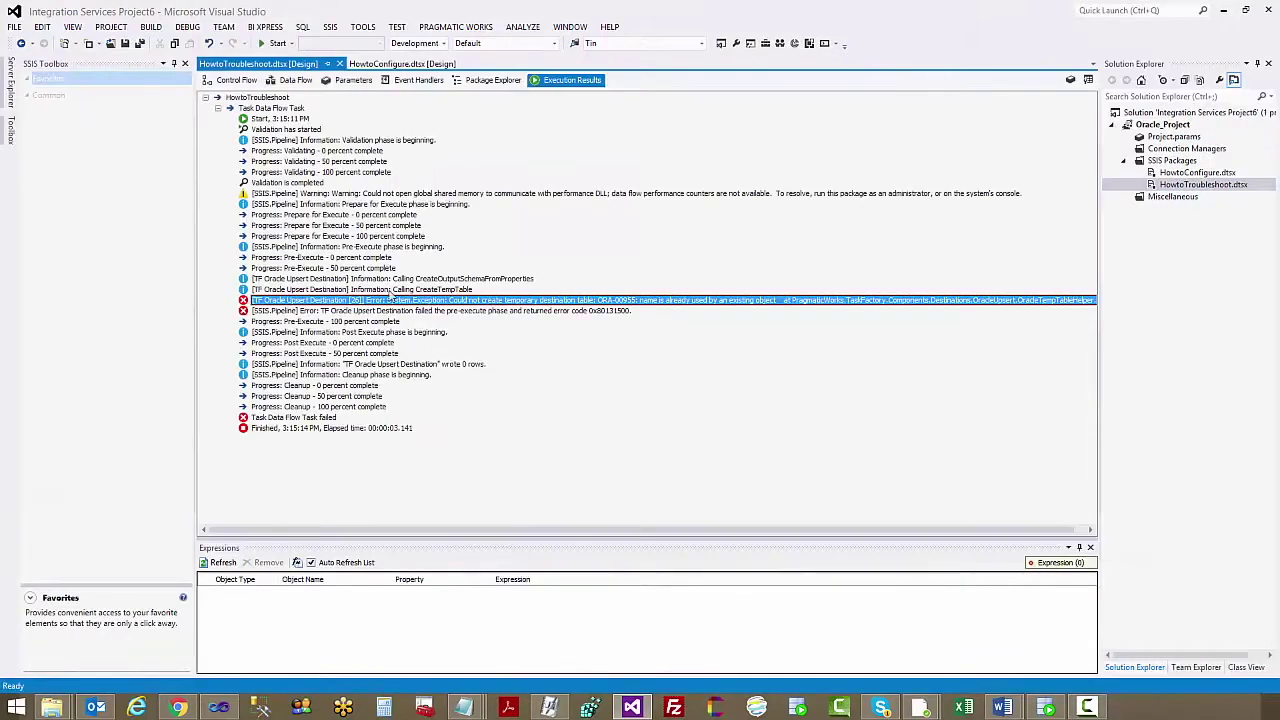
pyautogui.click(292, 80)
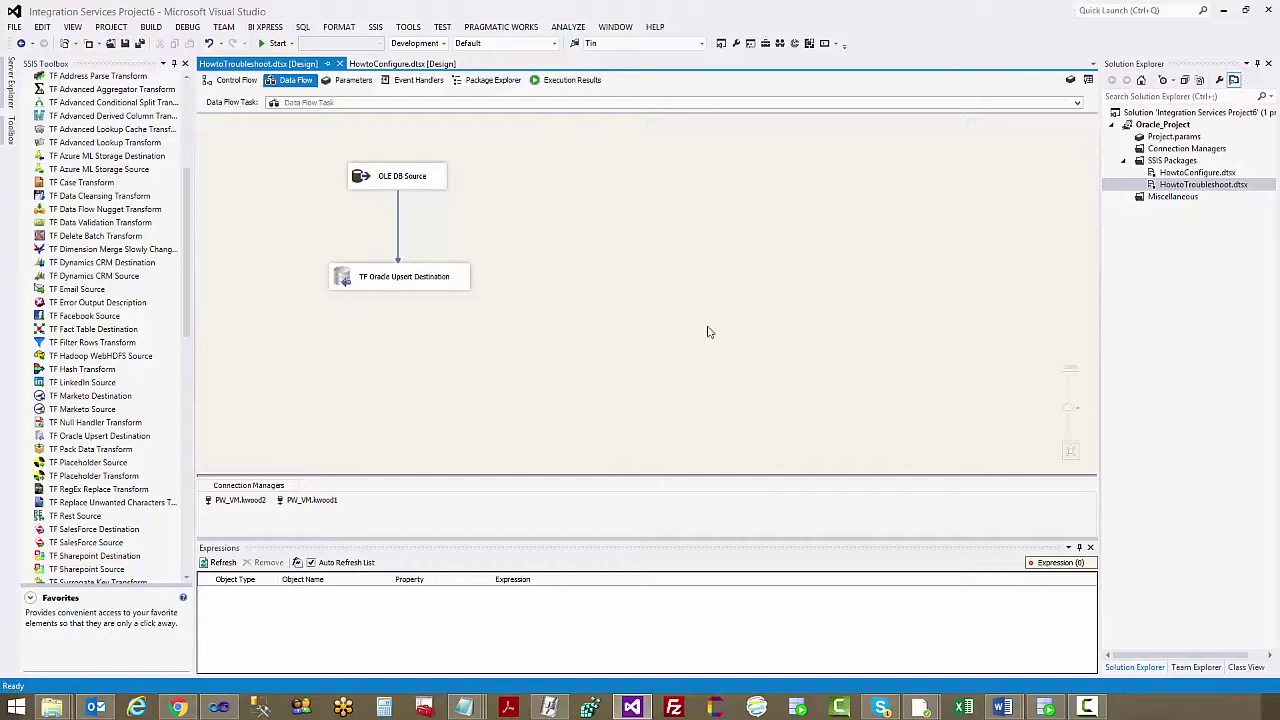
# - In SQL Developer, locate TMPUPS_ORACLETESTTABLE_DESTINA under the kwood connection's Tables
pyautogui.click(1045, 708)
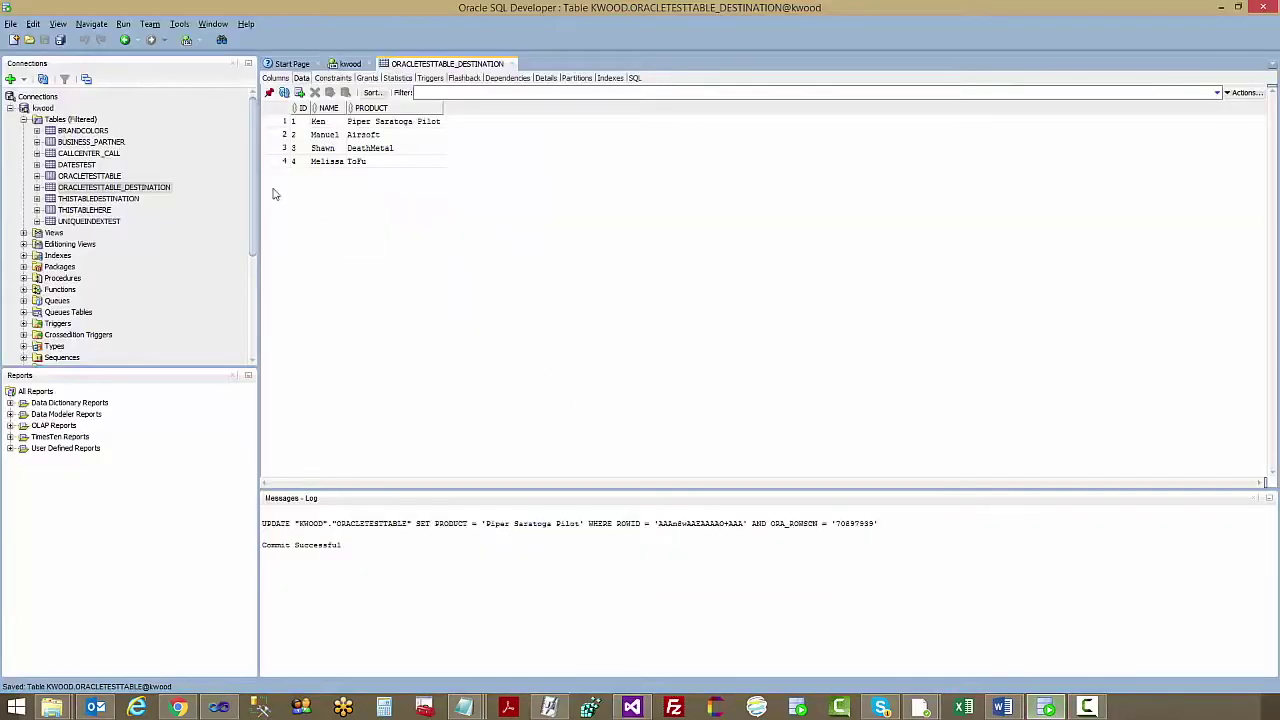
pyautogui.click(11, 107)
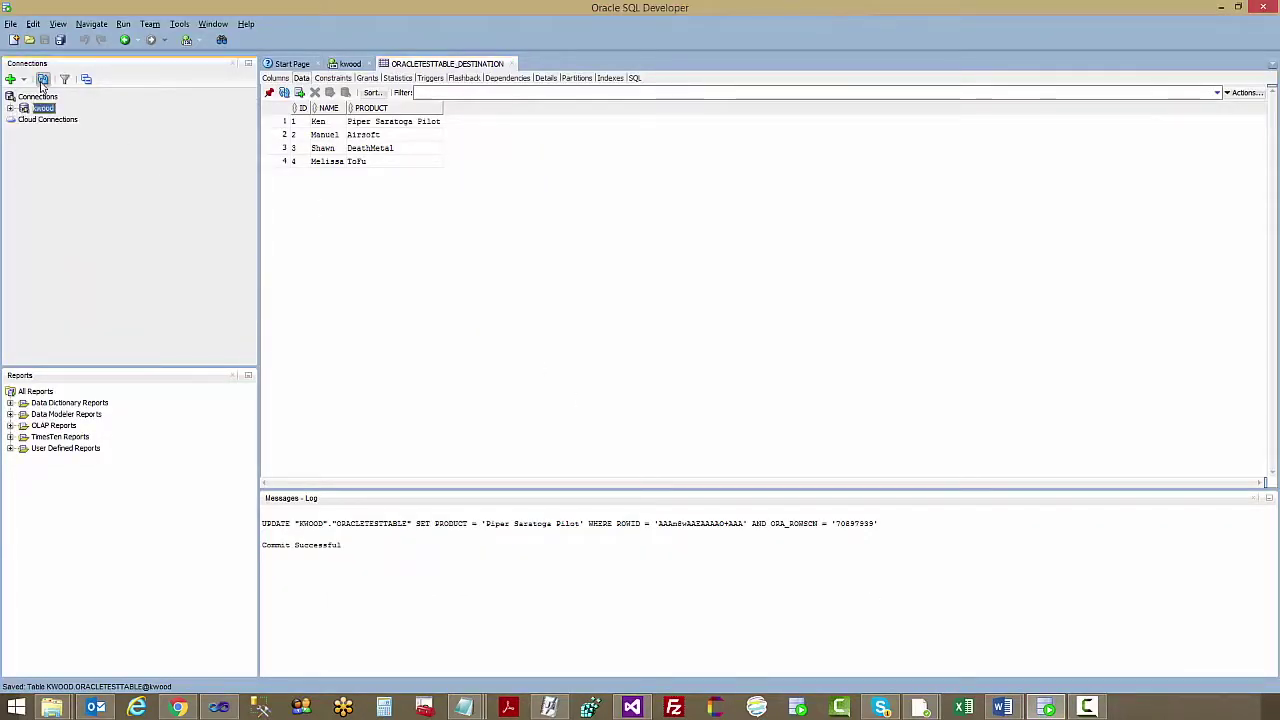
pyautogui.click(11, 107)
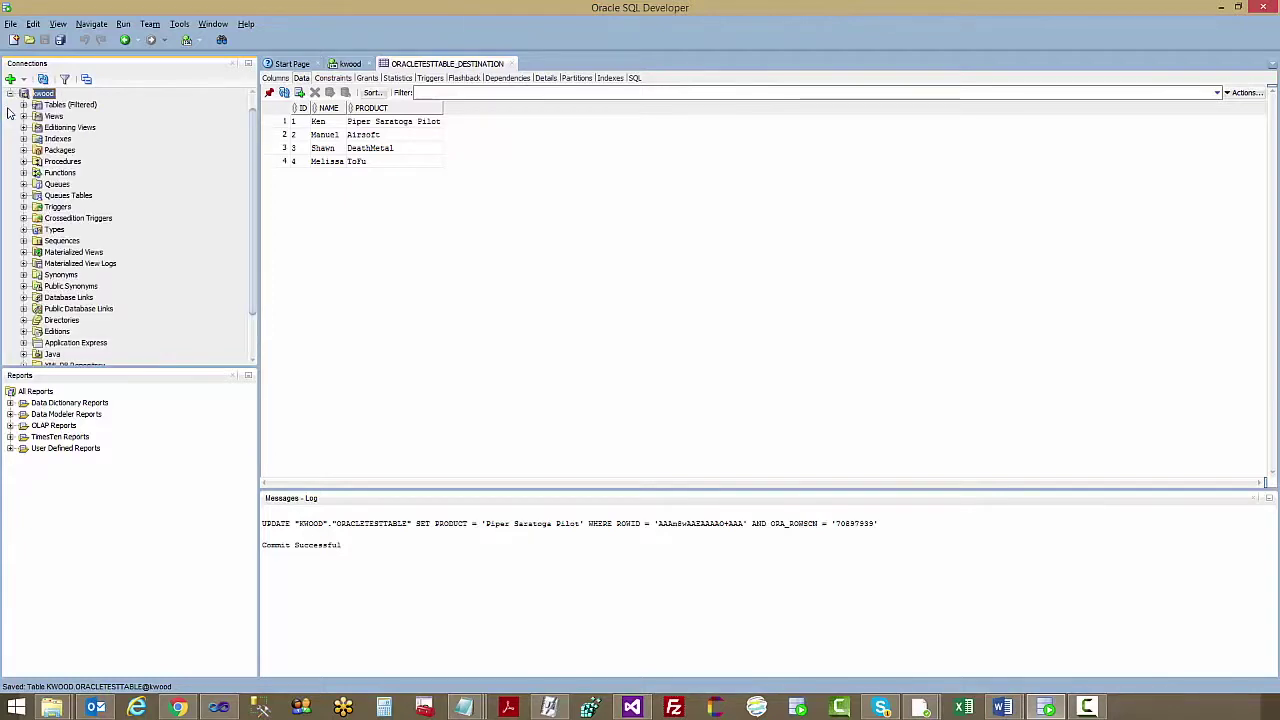
pyautogui.click(24, 105)
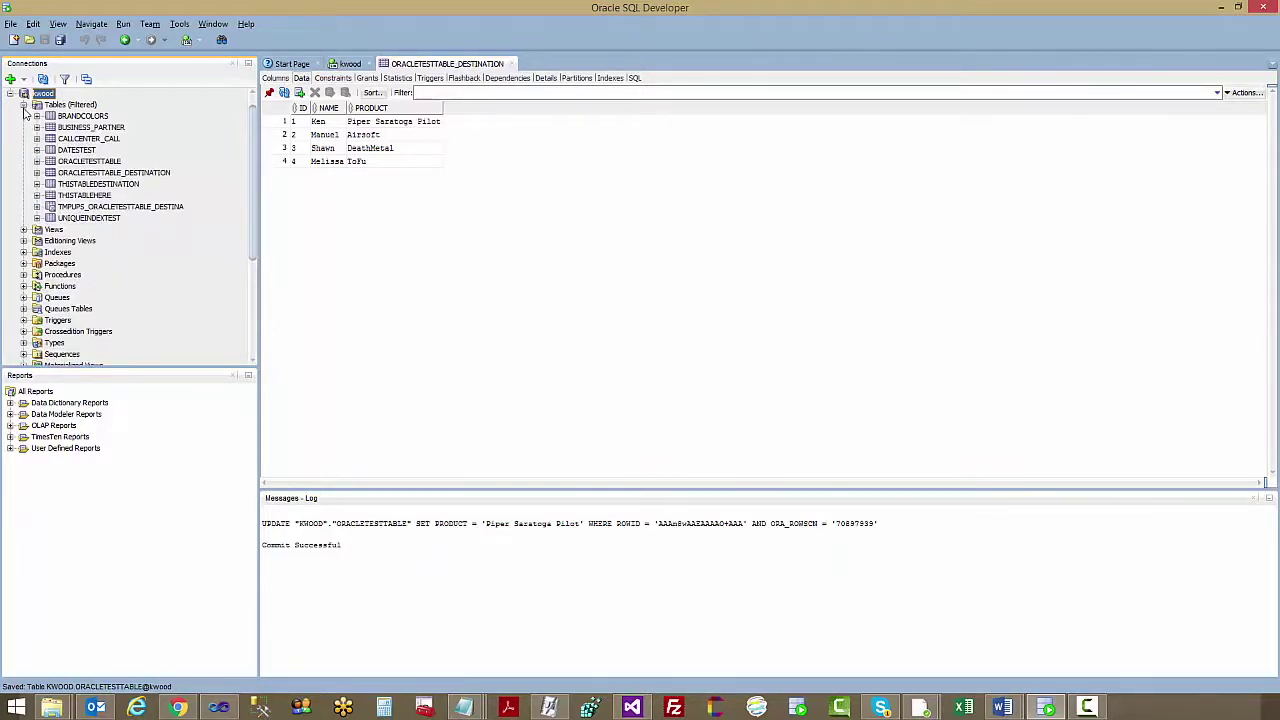
pyautogui.click(118, 207)
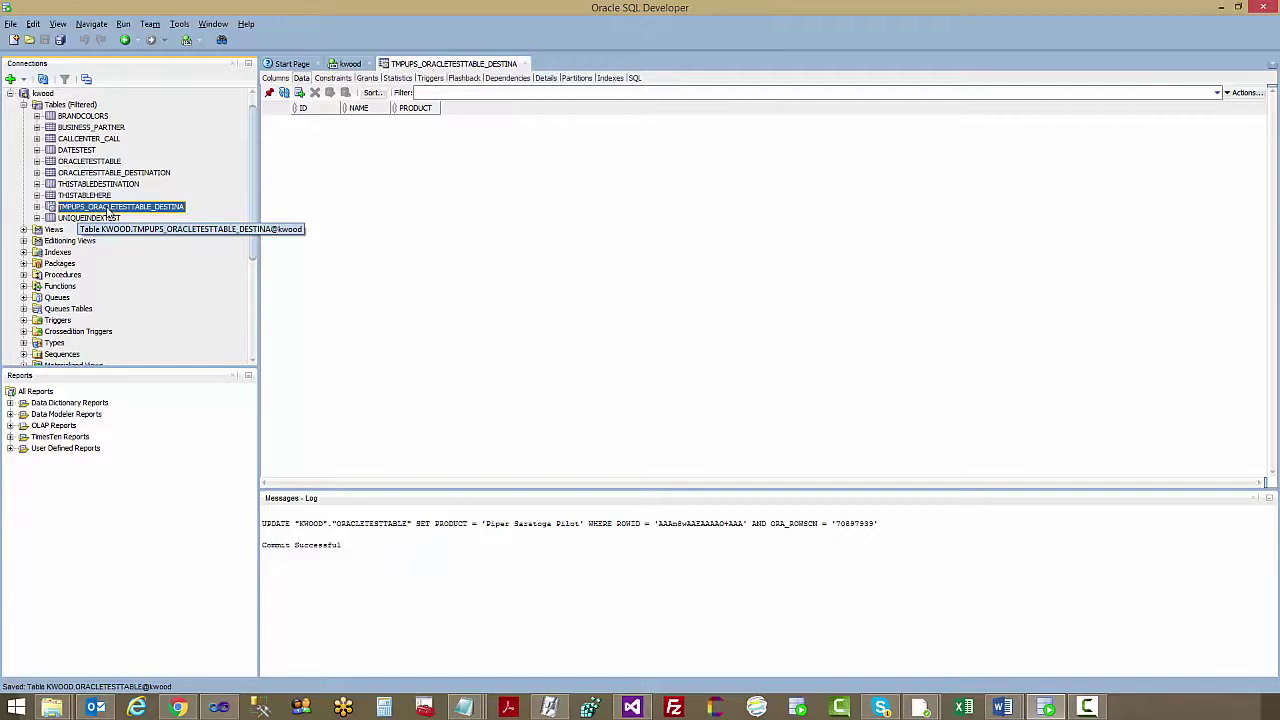
pyautogui.click(155, 173)
pyautogui.click(142, 206)
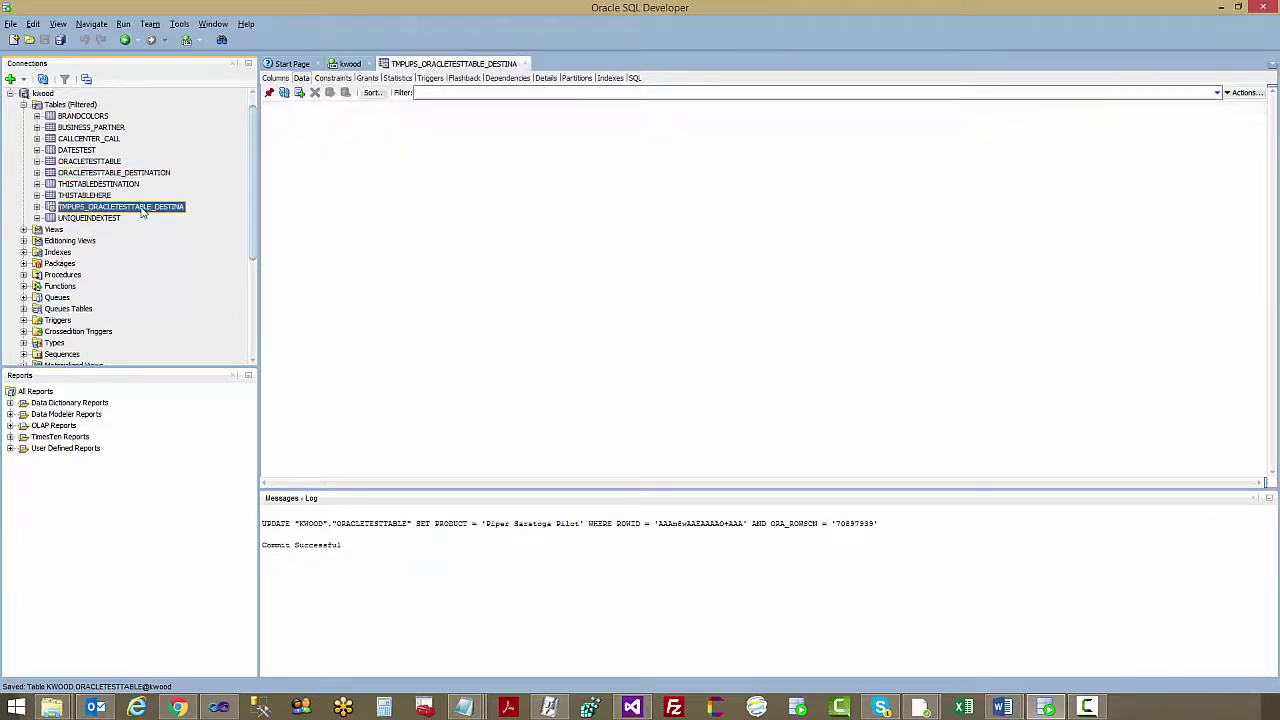
# - Drop the TMPUPS_ORACLETESTTABLE_DESTINA table with Purge checked and confirm
pyautogui.rightClick(143, 212)
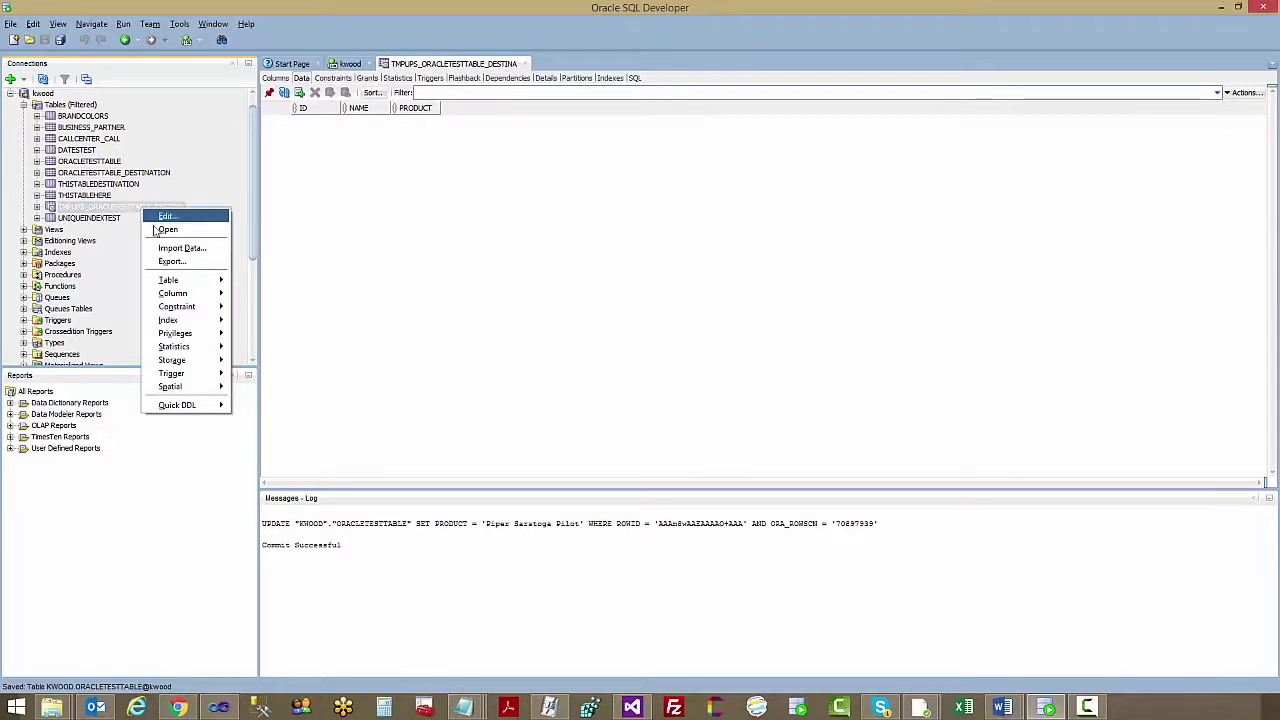
pyautogui.moveTo(198, 281)
pyautogui.click(254, 306)
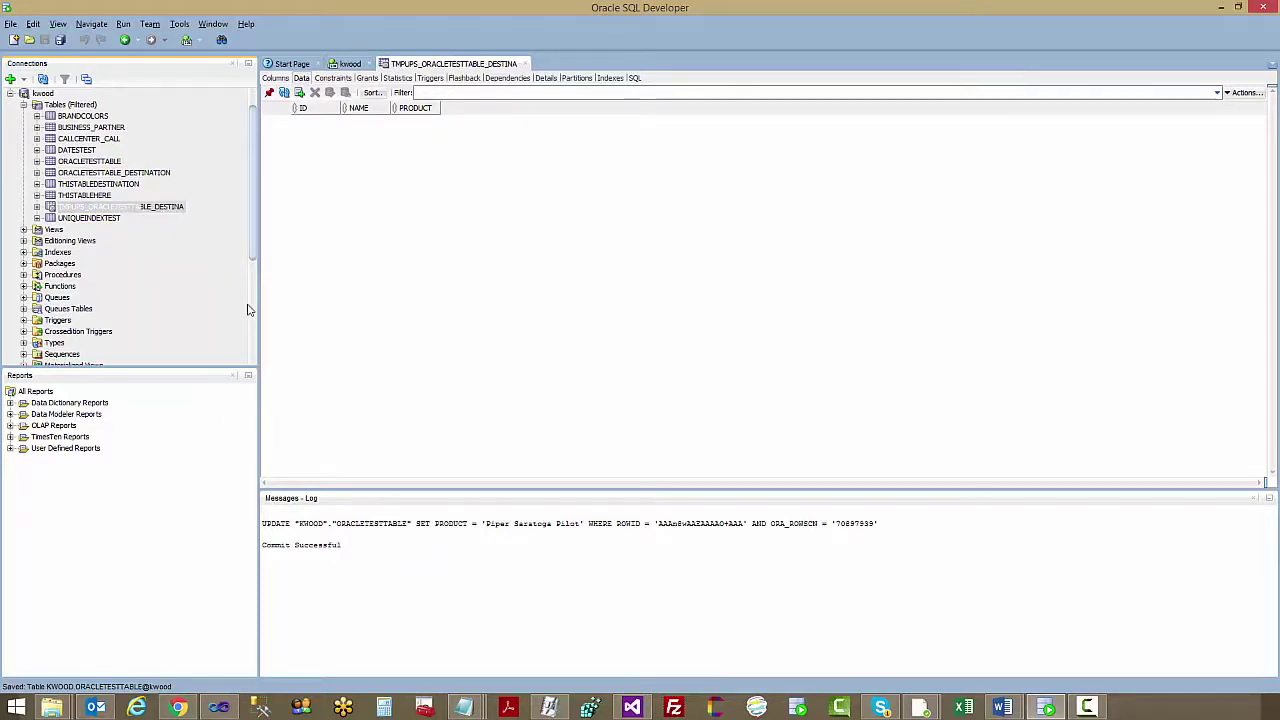
pyautogui.click(615, 344)
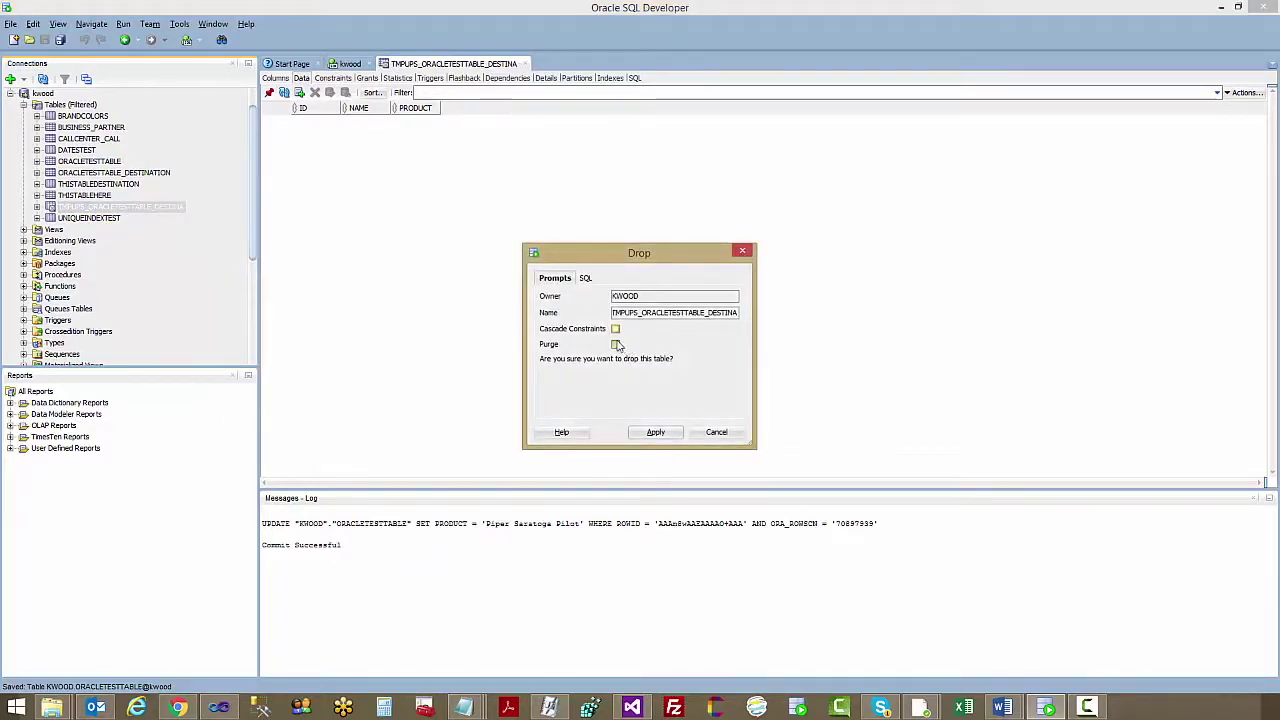
pyautogui.click(656, 434)
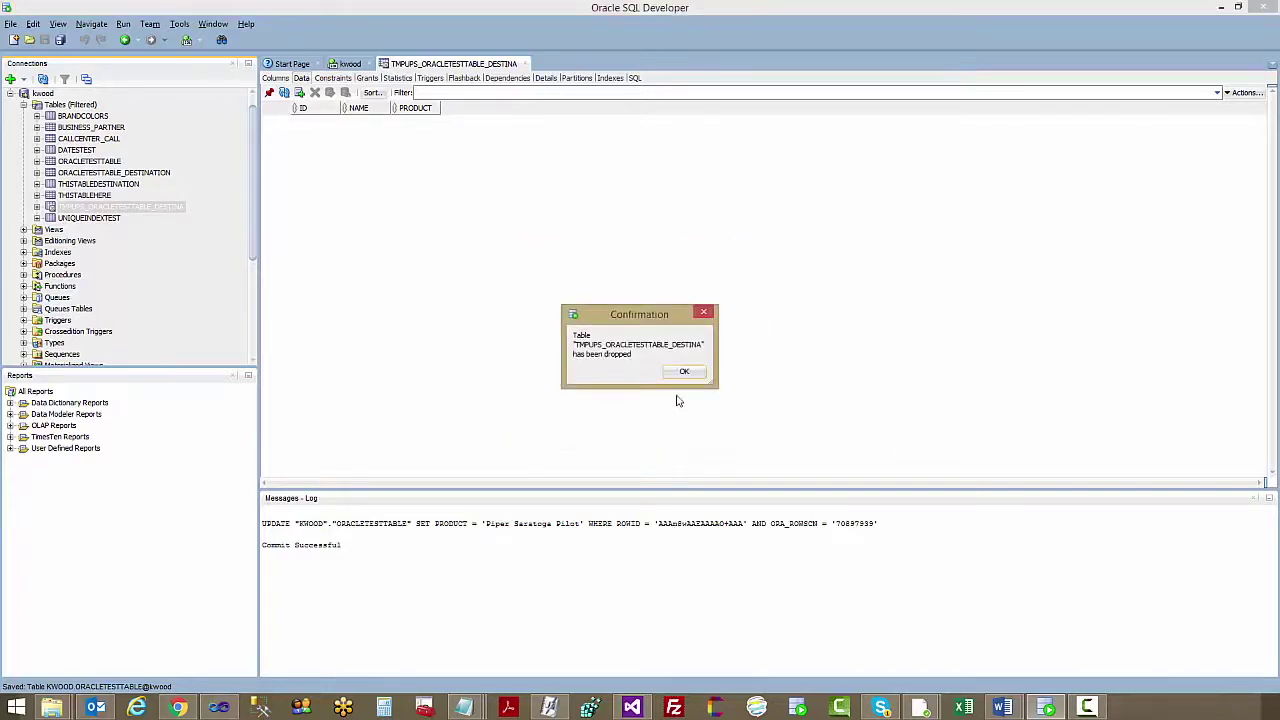
pyautogui.press('Return')
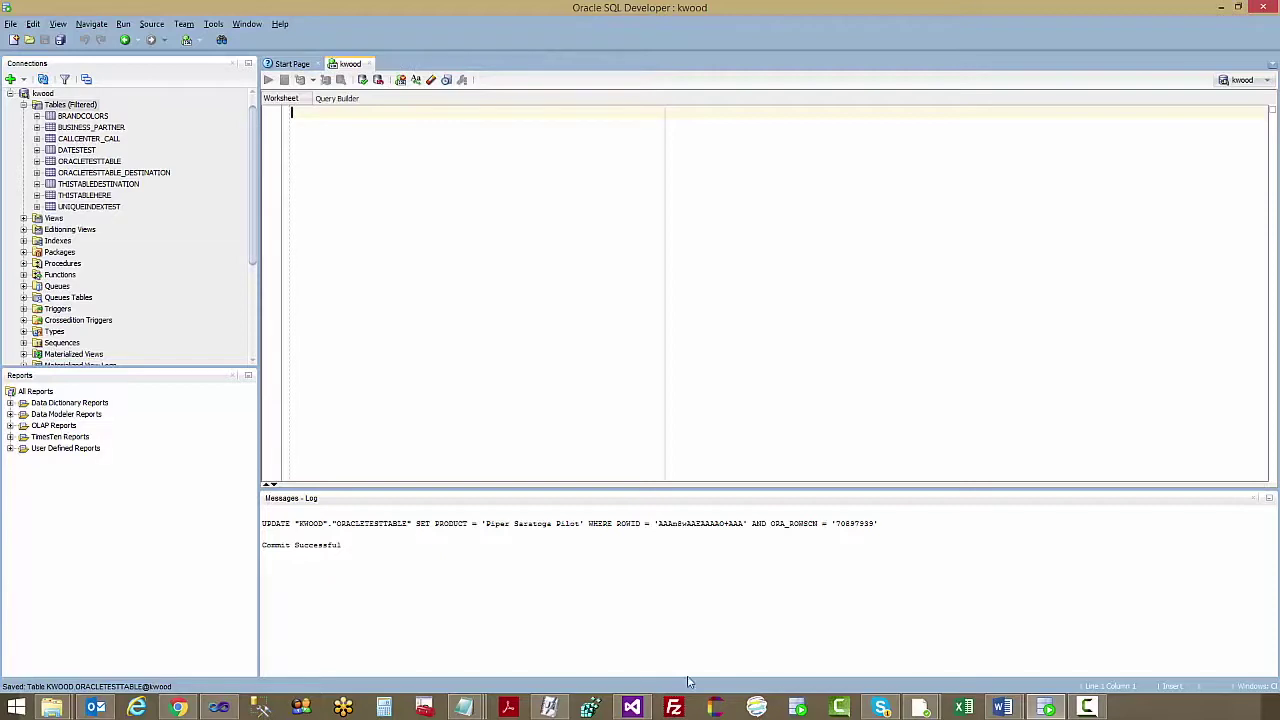
# - Re-run the data flow task, passing 4 rows into TF Oracle Upsert Destination, then stop debugging
pyautogui.click(636, 706)
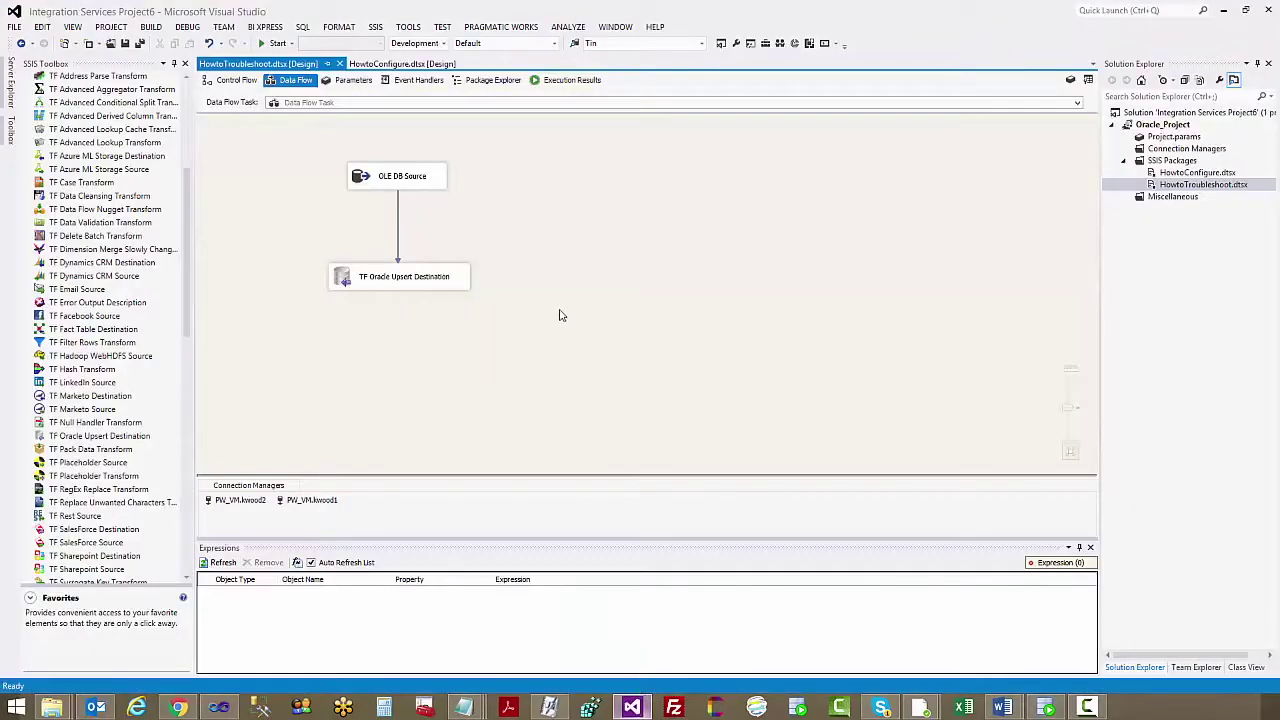
pyautogui.click(572, 80)
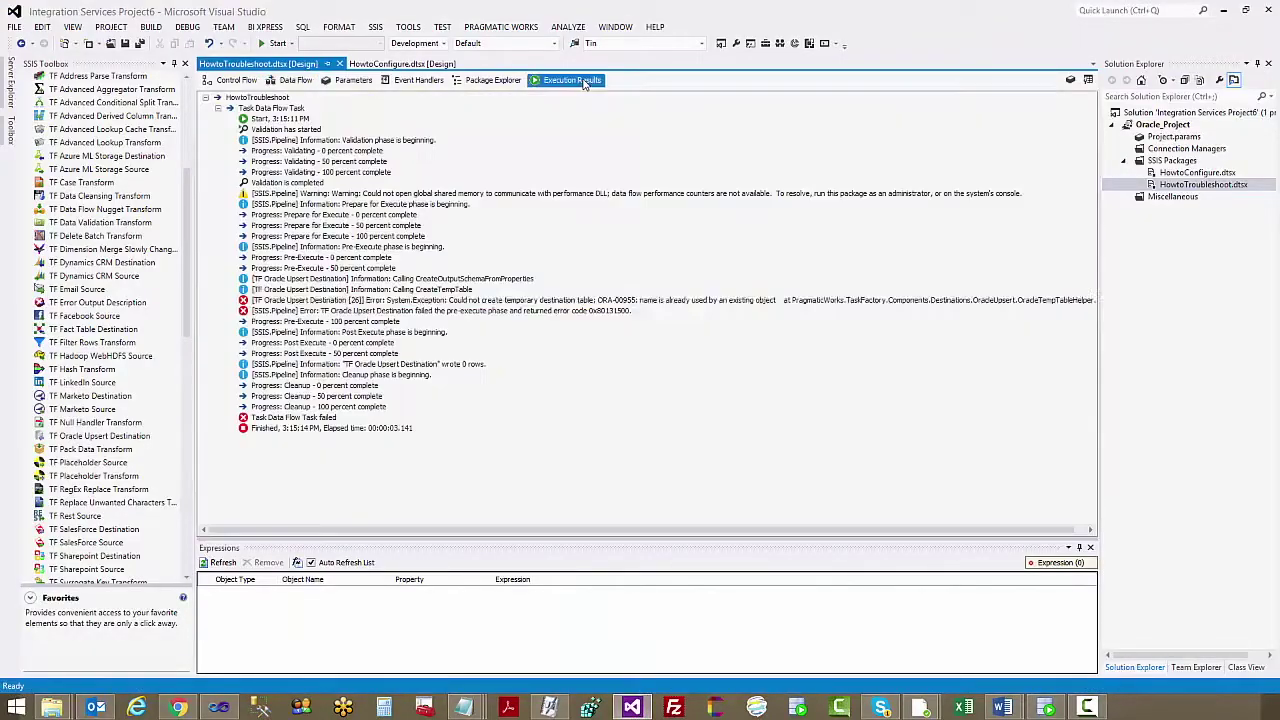
pyautogui.click(292, 80)
pyautogui.rightClick(542, 200)
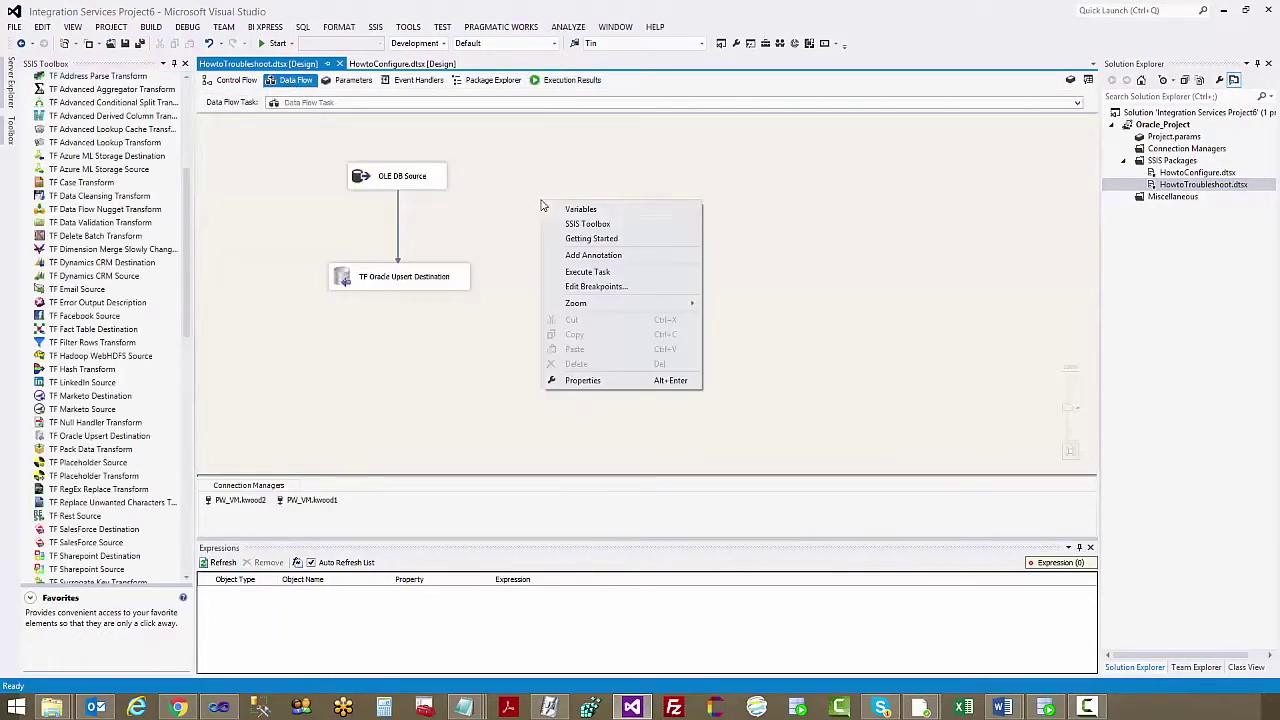
pyautogui.click(591, 277)
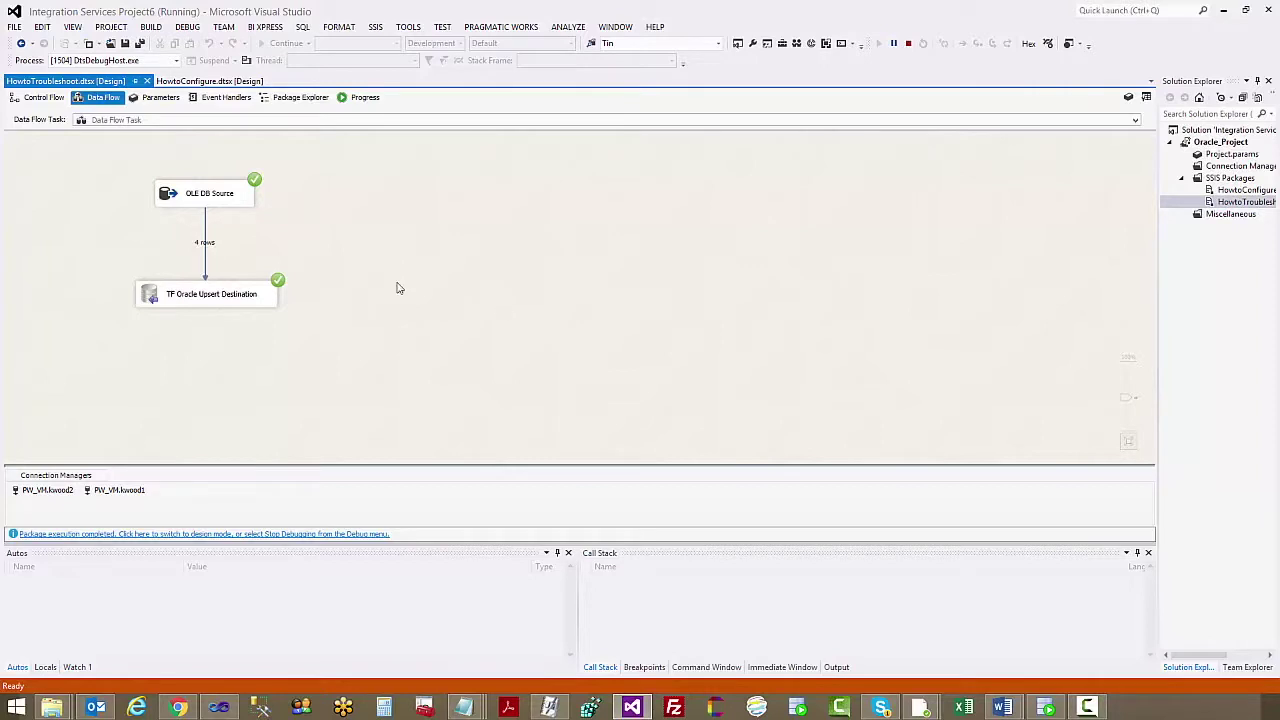
pyautogui.click(908, 44)
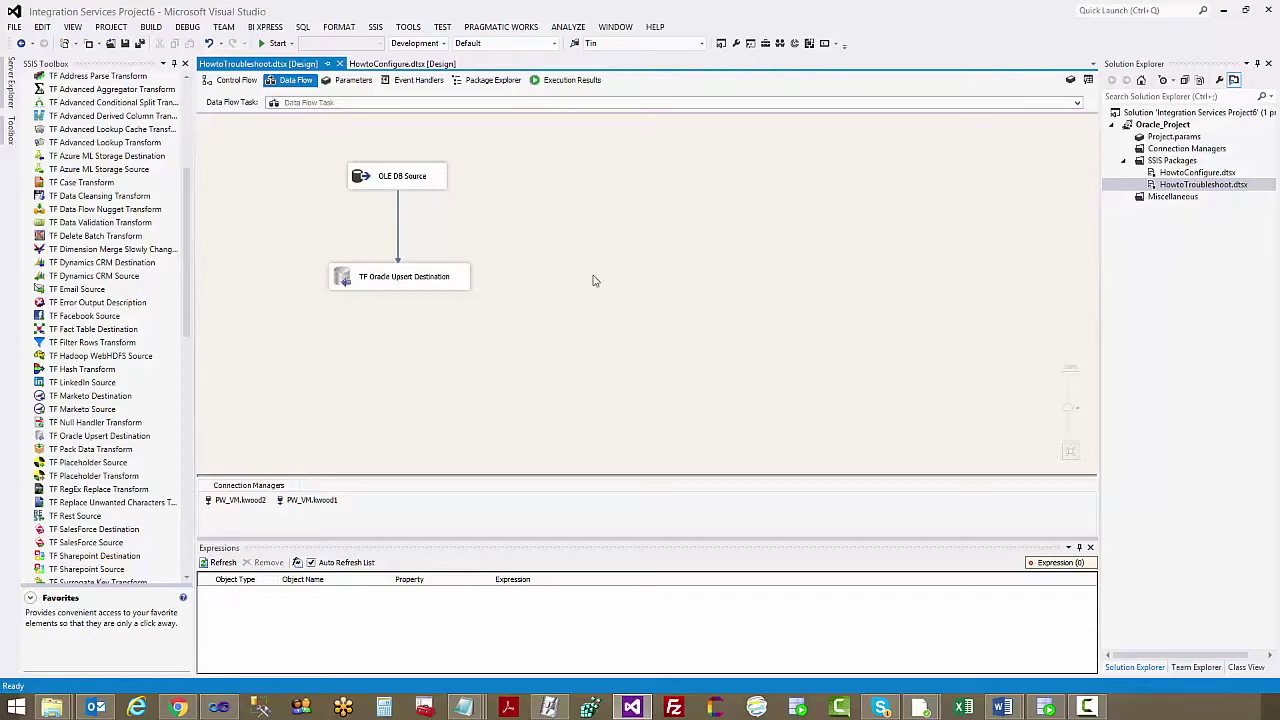
# - Review and accept the Upsert Destination settings: PW_VM.kwood1, KWOOD.ORACLETESTTABLE_DESTINATION, key column ID
pyautogui.click(443, 281)
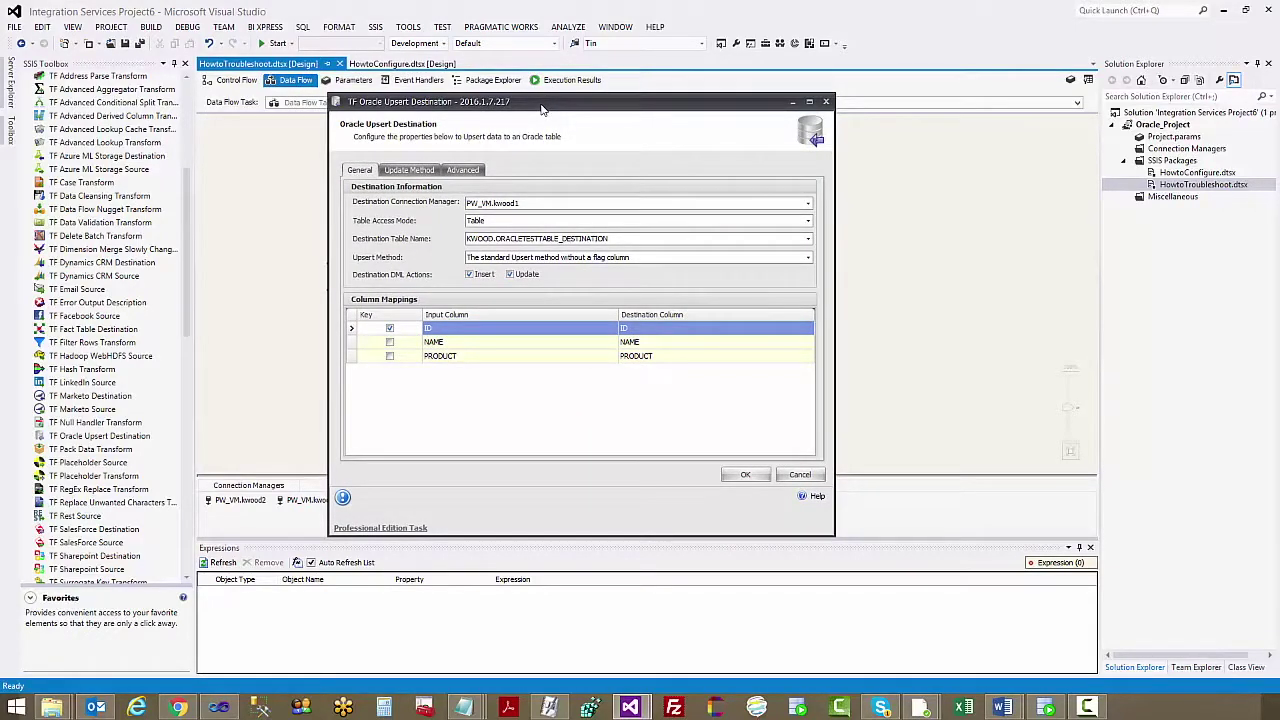
pyautogui.moveTo(543, 109); pyautogui.dragTo(575, 127)
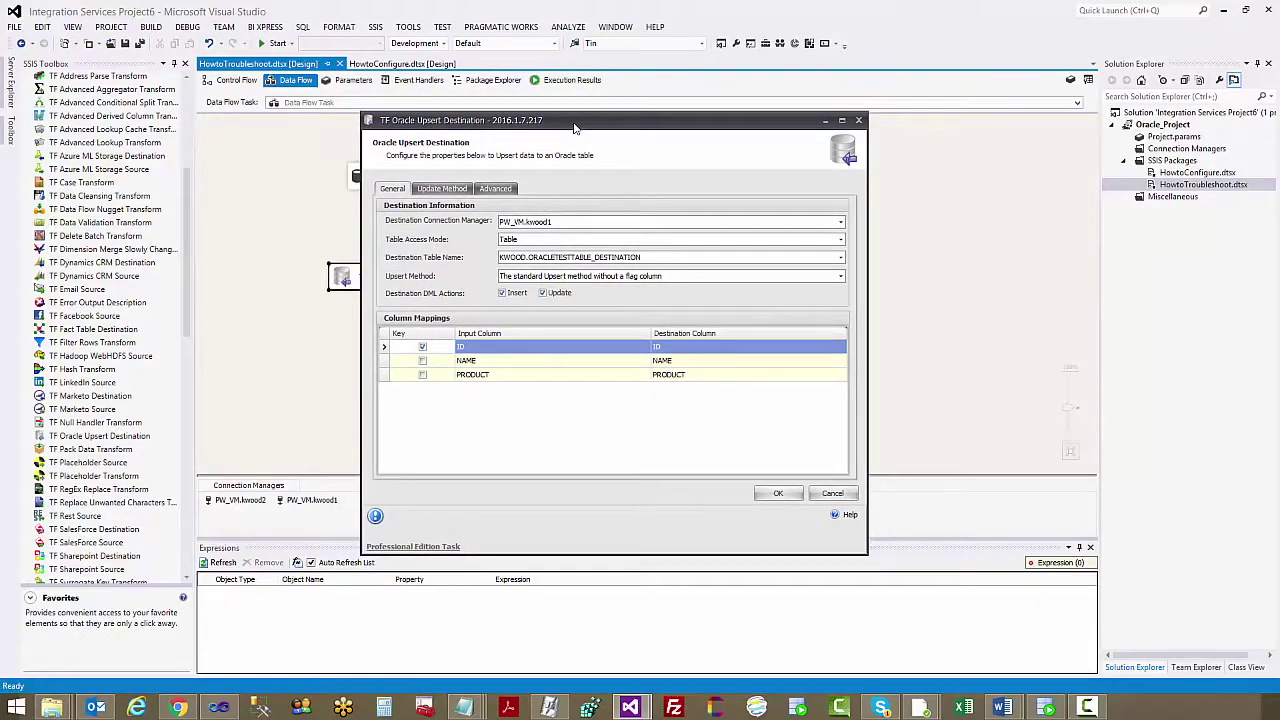
pyautogui.moveTo(575, 127); pyautogui.dragTo(602, 97)
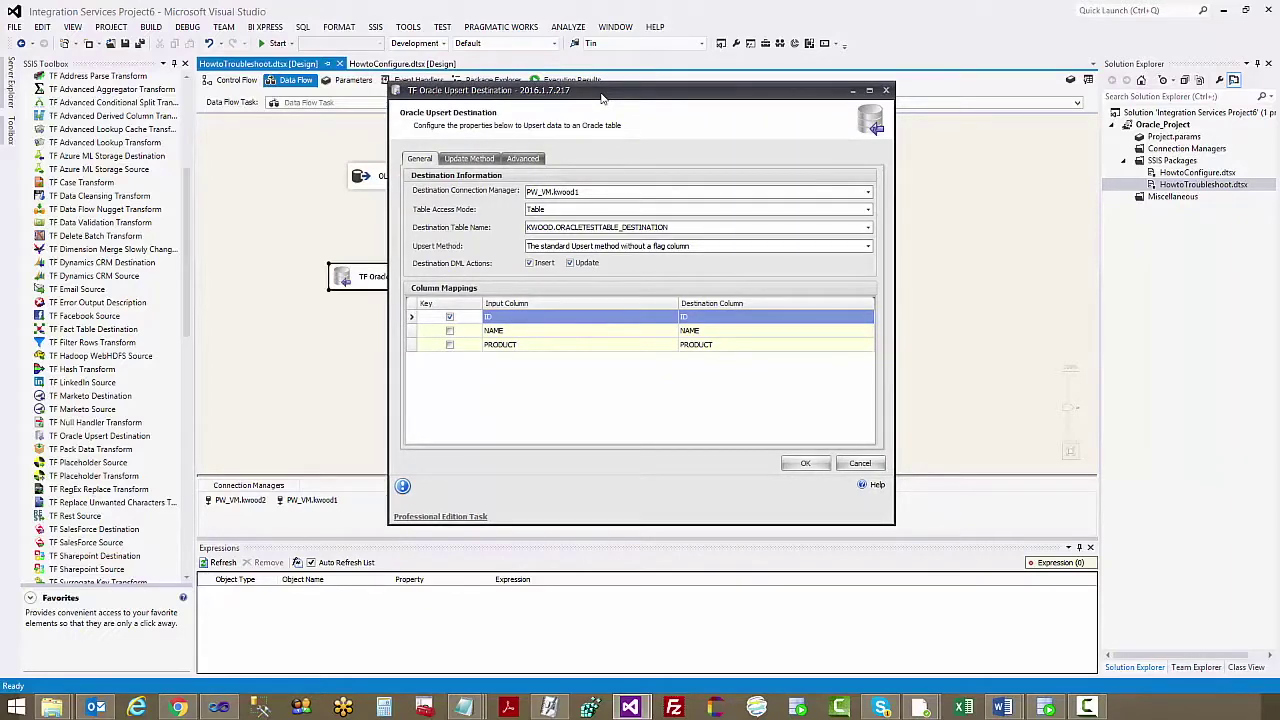
pyautogui.moveTo(602, 97); pyautogui.dragTo(597, 104)
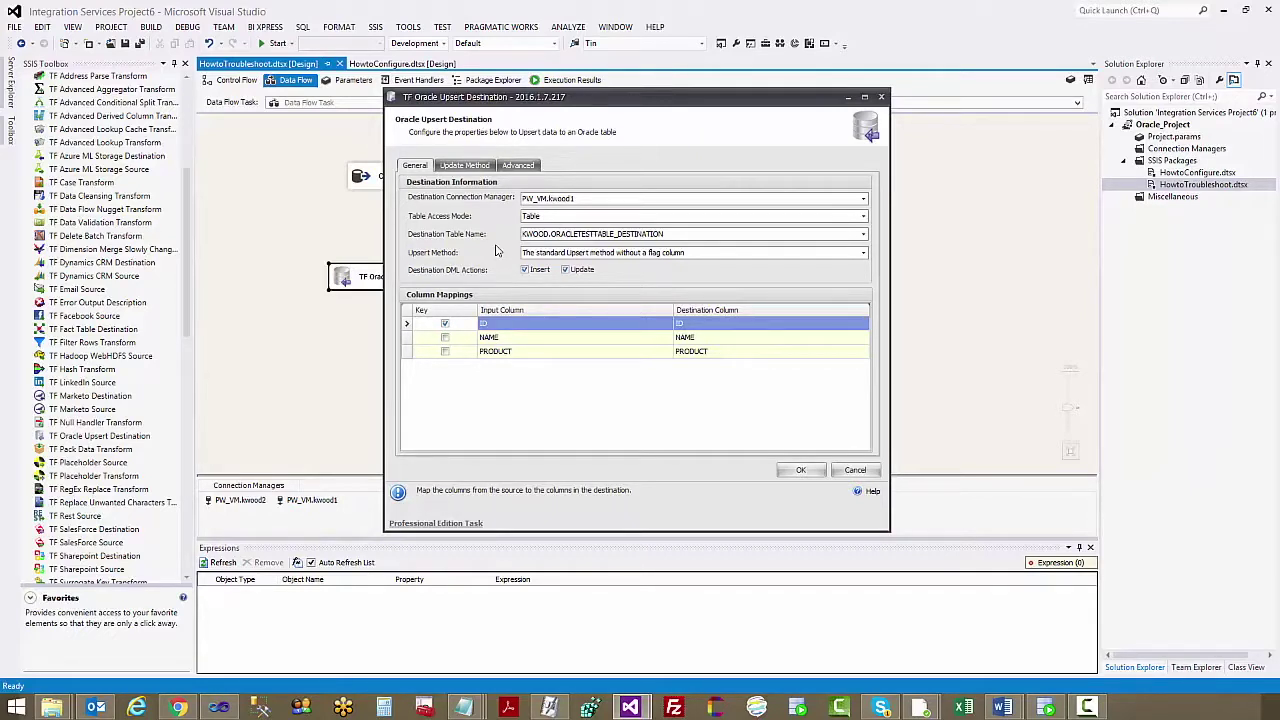
pyautogui.moveTo(530, 105); pyautogui.dragTo(535, 97)
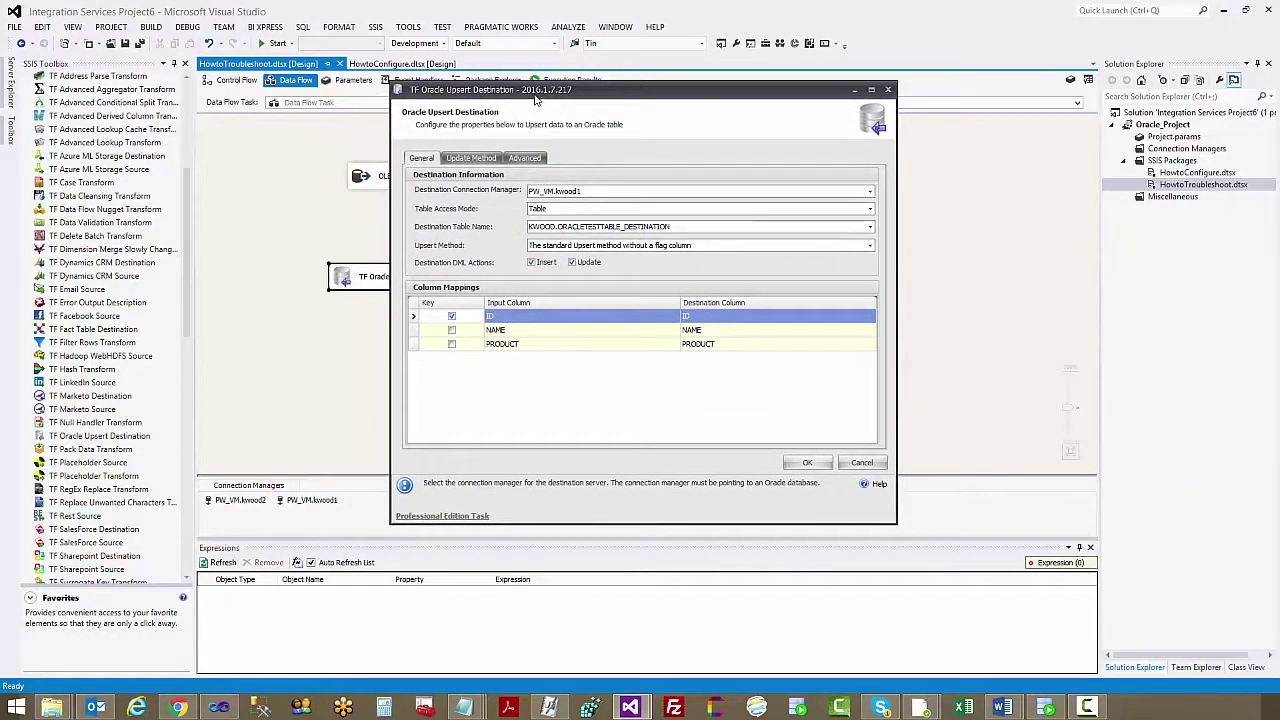
pyautogui.click(585, 197)
pyautogui.click(585, 197)
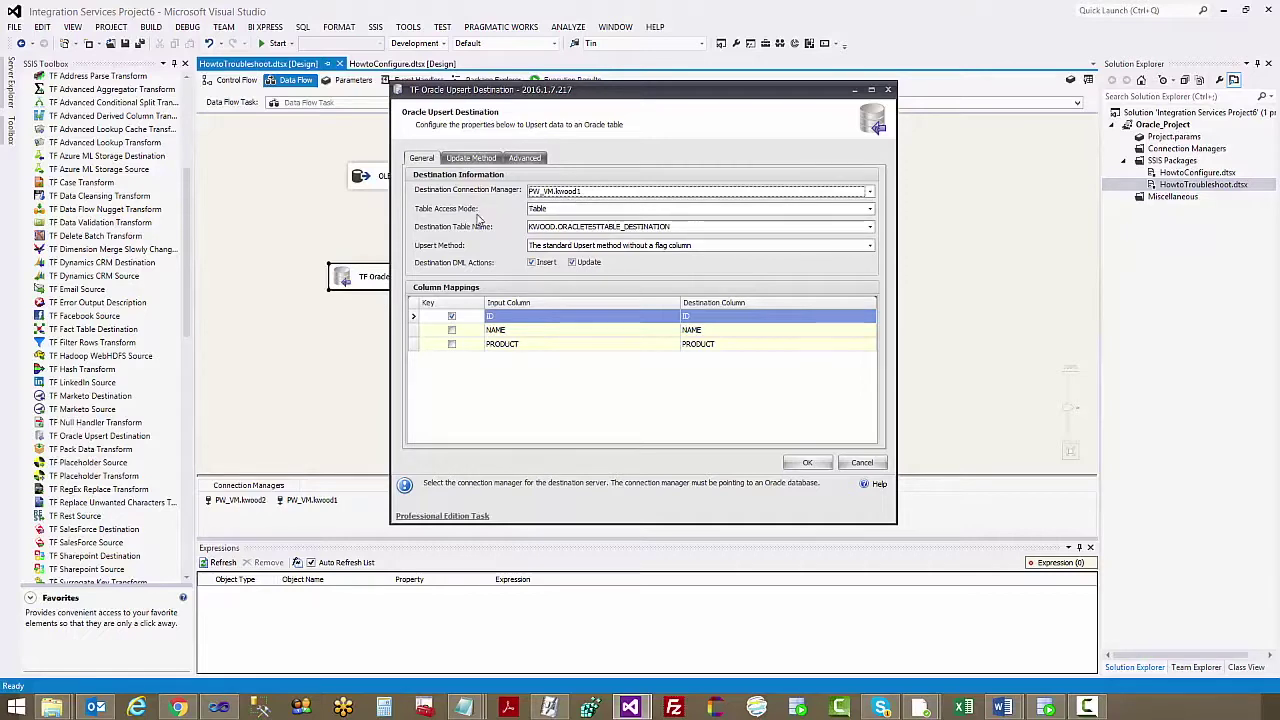
pyautogui.click(812, 464)
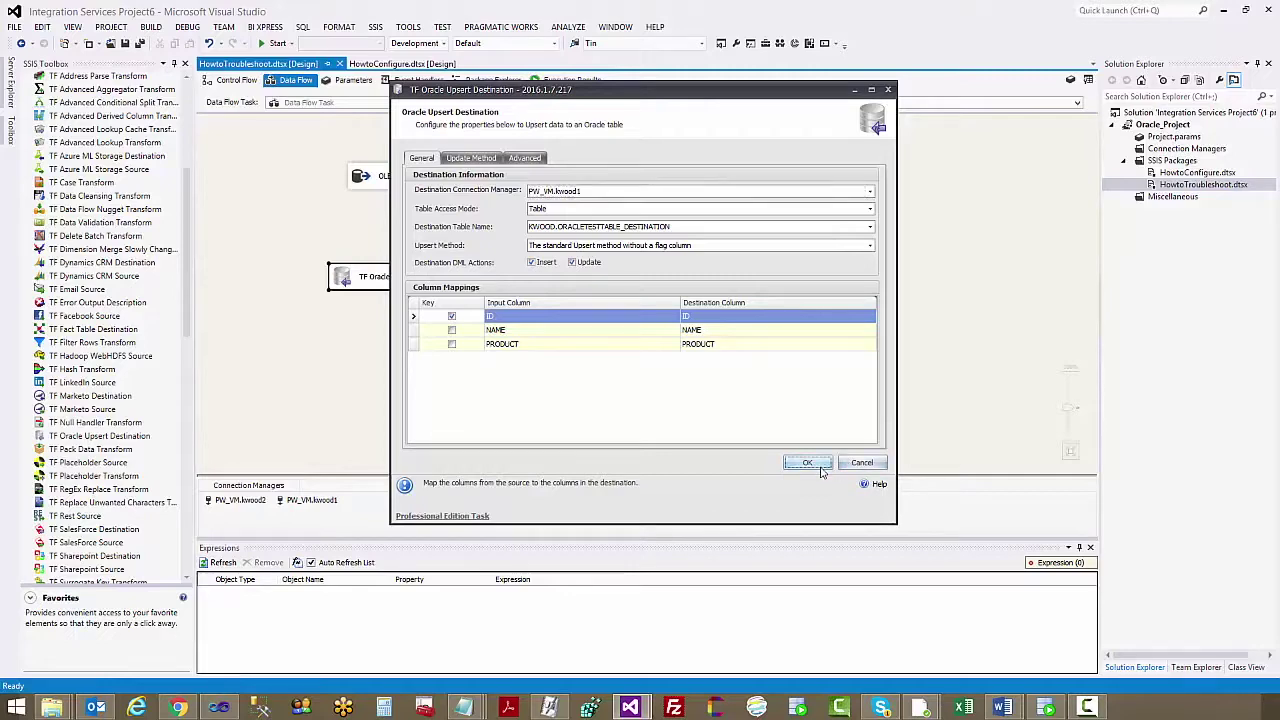
pyautogui.click(466, 426)
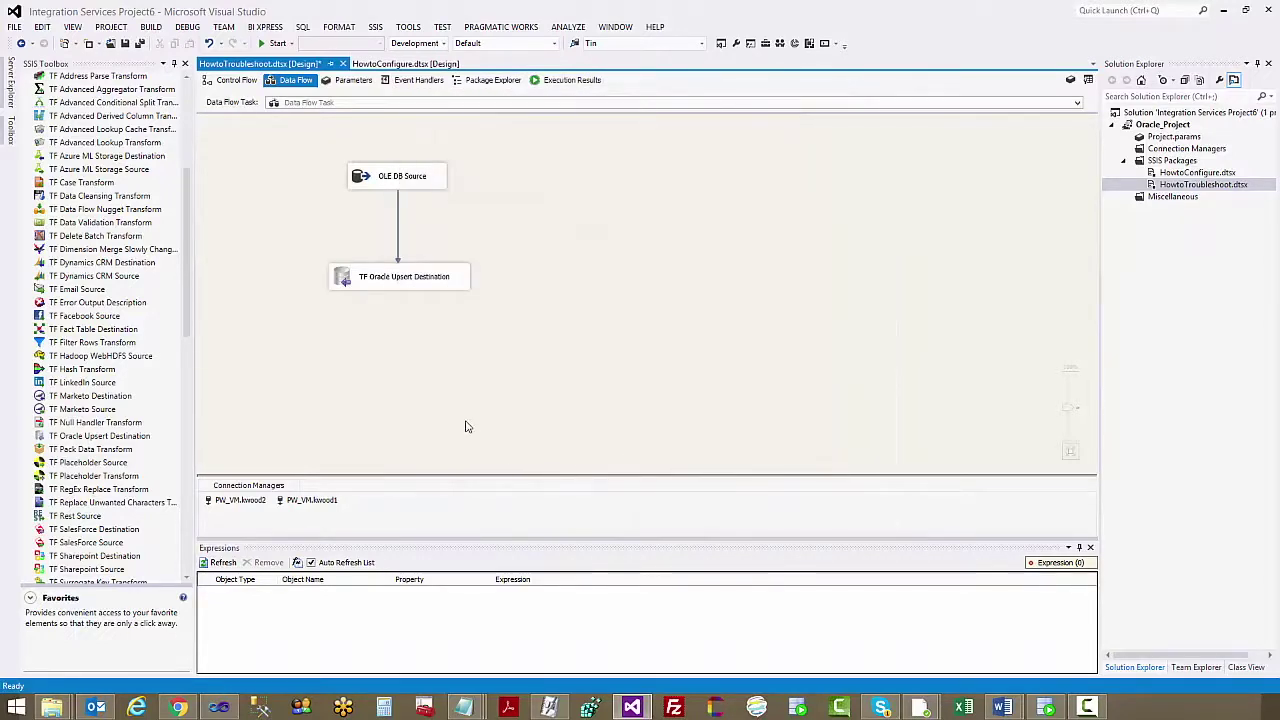